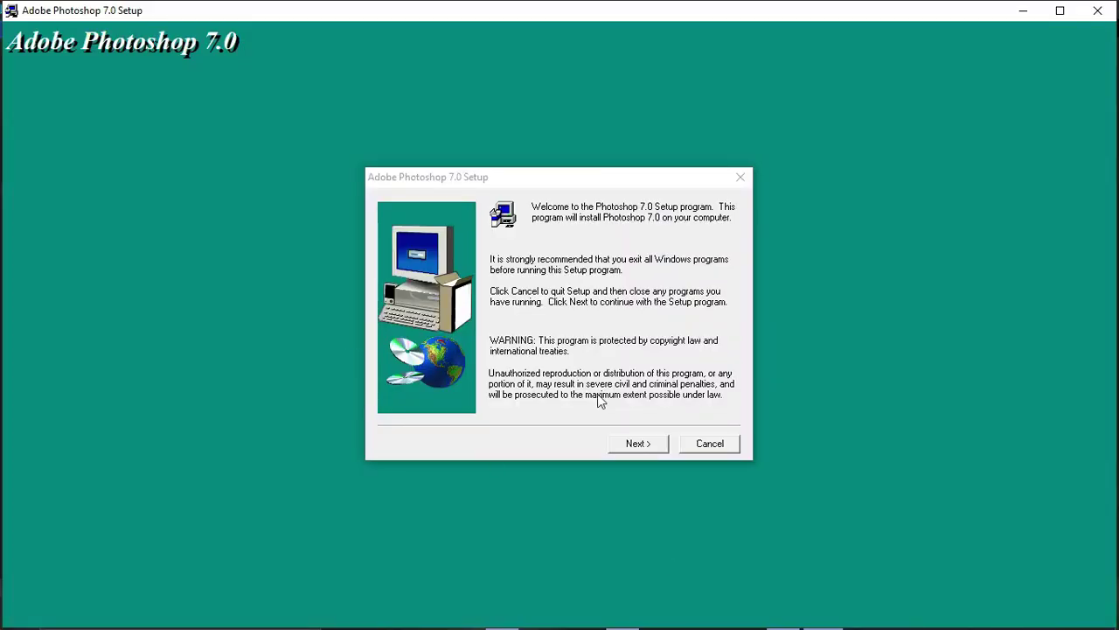
Step: Advance the Photoshop 7.0 Setup past the Welcome screen and accept the Software License Agreement
click(689, 357)
click(652, 446)
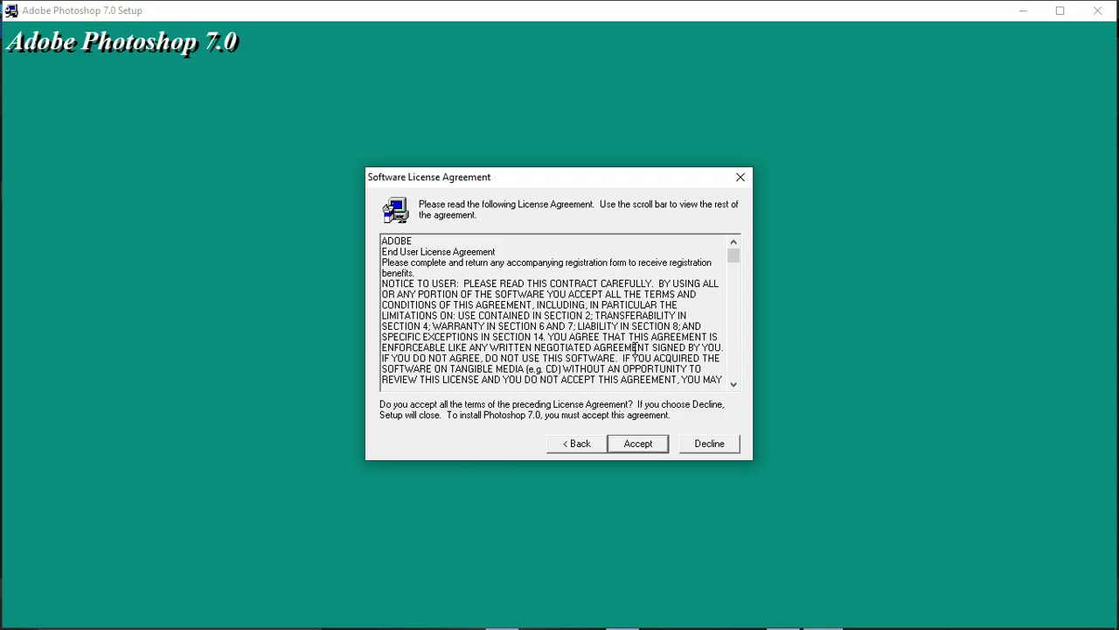
click(645, 445)
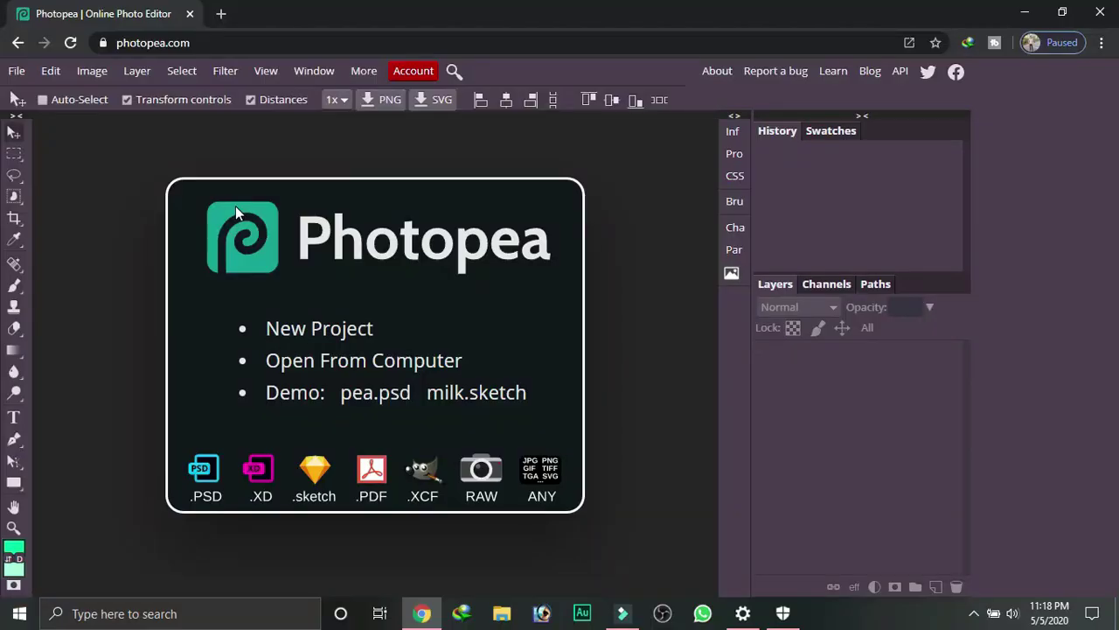
Step: Choose New Project on the Photopea start screen
click(327, 337)
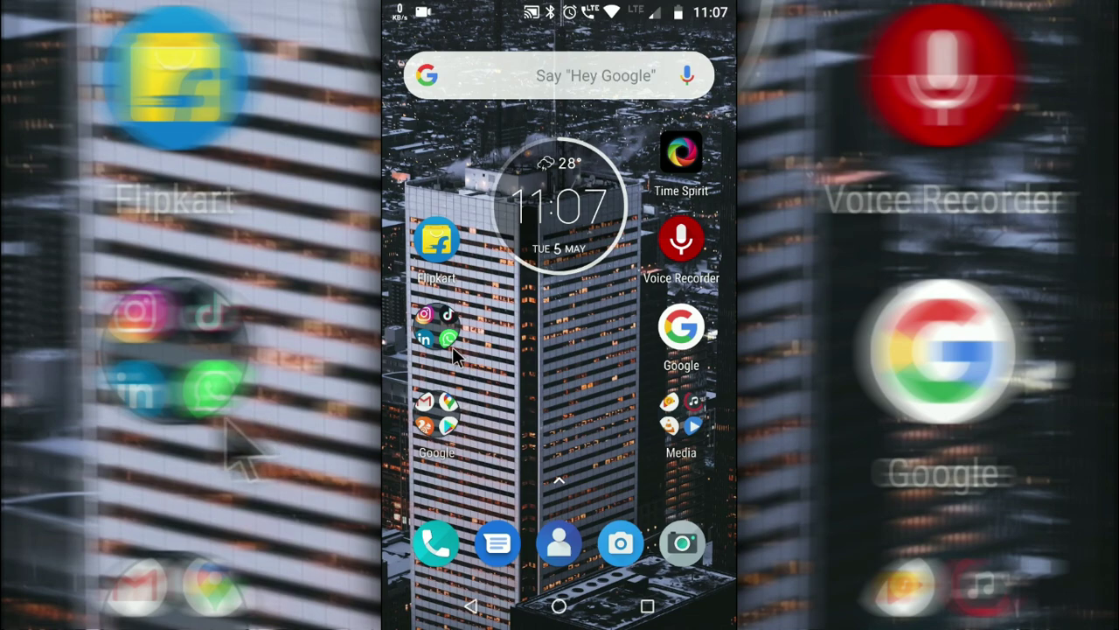
Step: Launch Chrome from the Google folder and reach photopea.com through a 'photopea' Google search
click(443, 420)
click(576, 296)
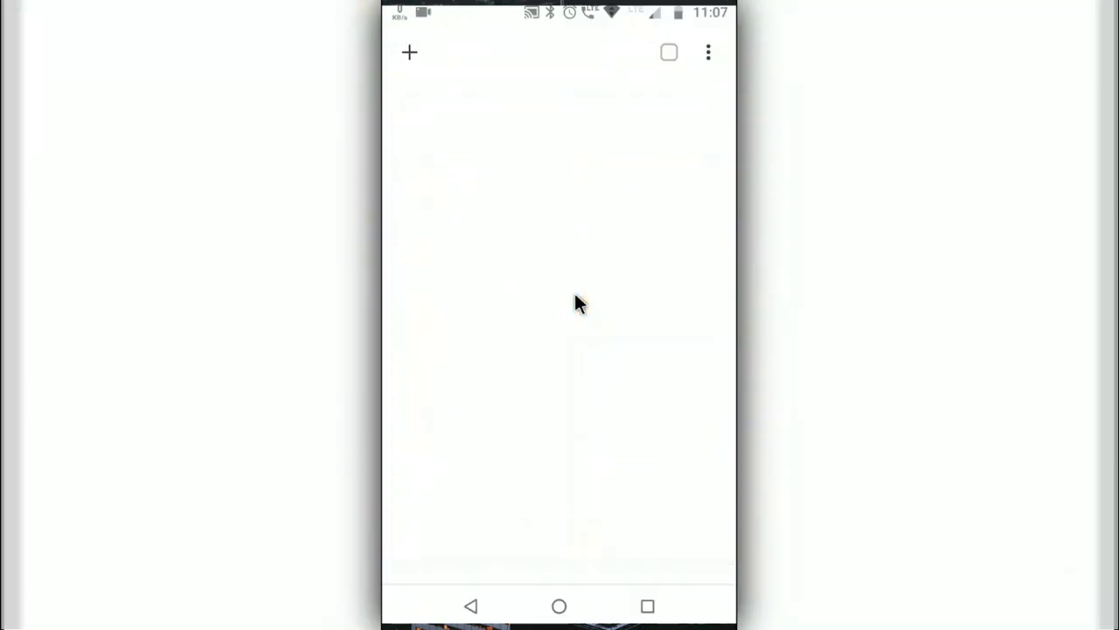
click(435, 341)
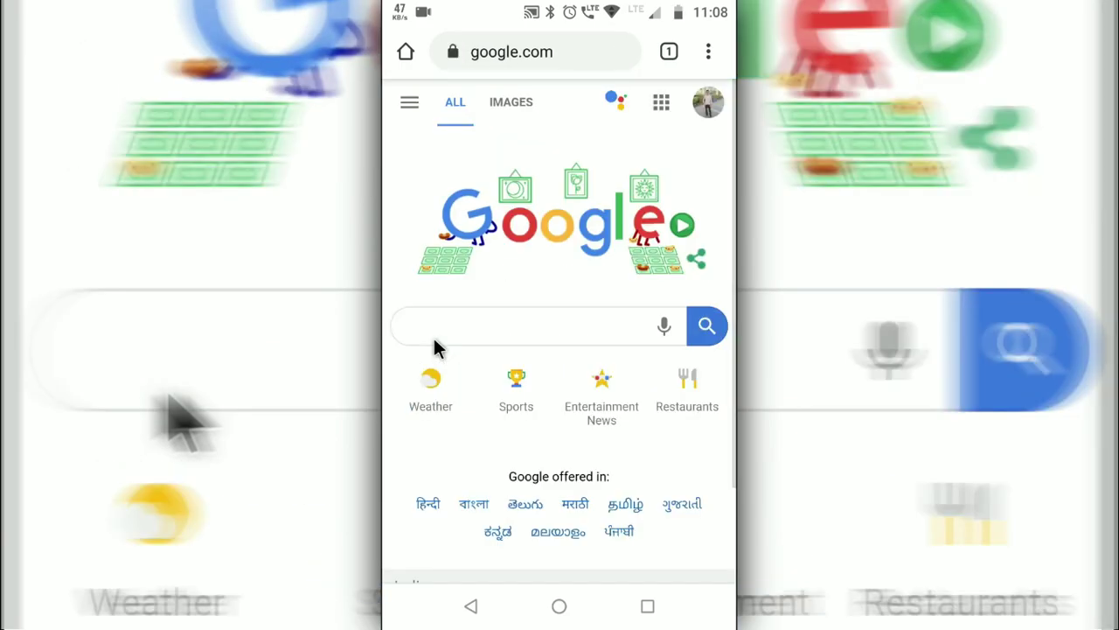
click(469, 326)
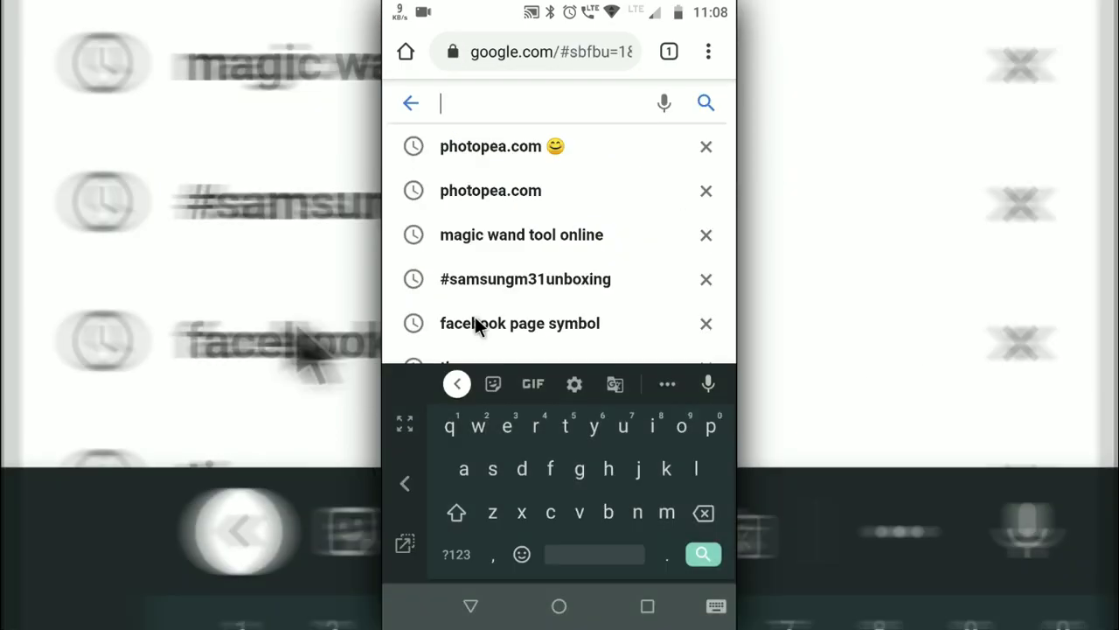
text(photopea)
click(705, 102)
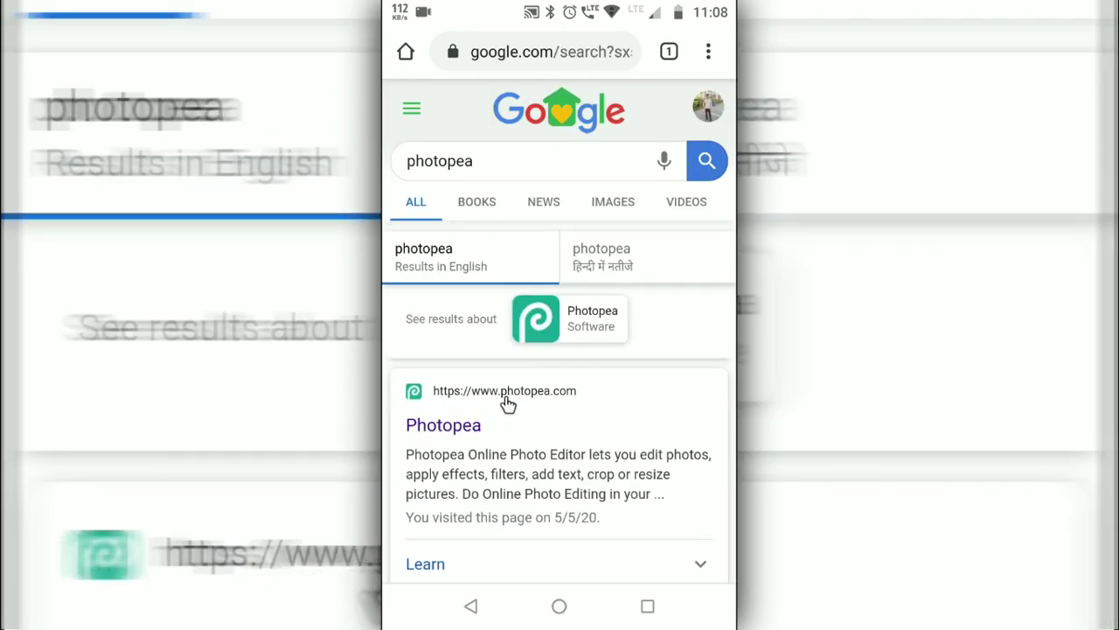
click(448, 426)
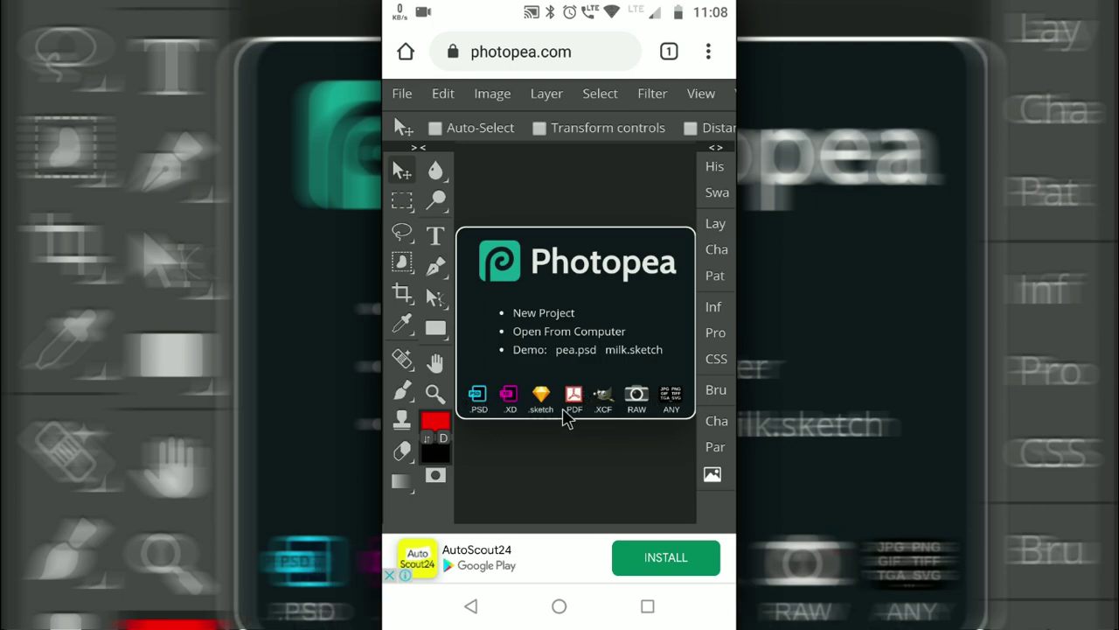
Step: Bring up the New Project dialog and scroll through its settings
click(547, 320)
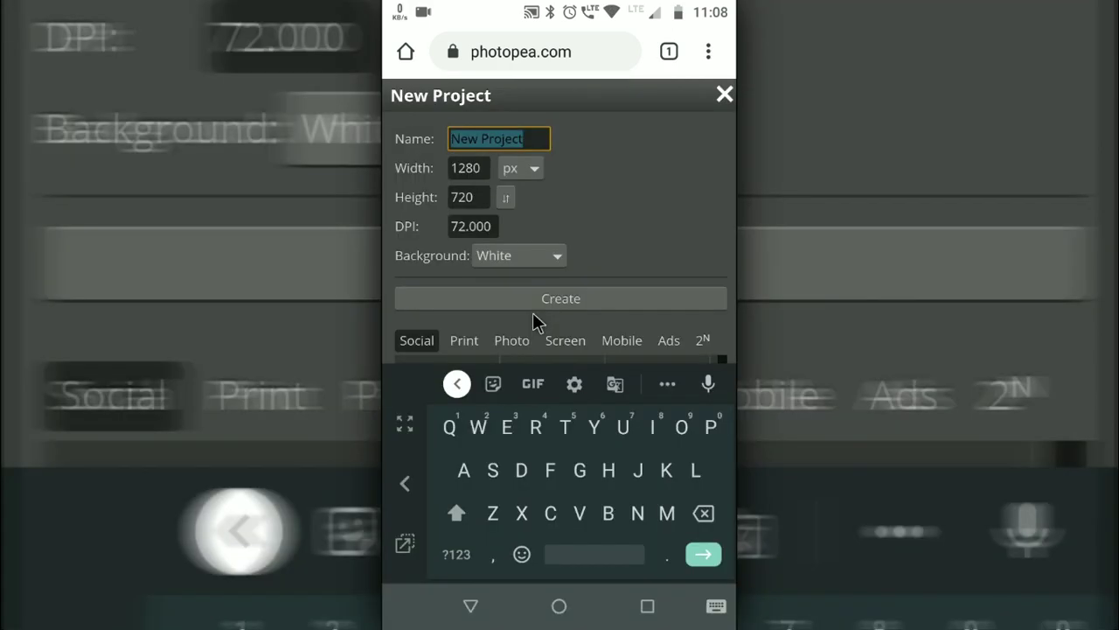
click(471, 616)
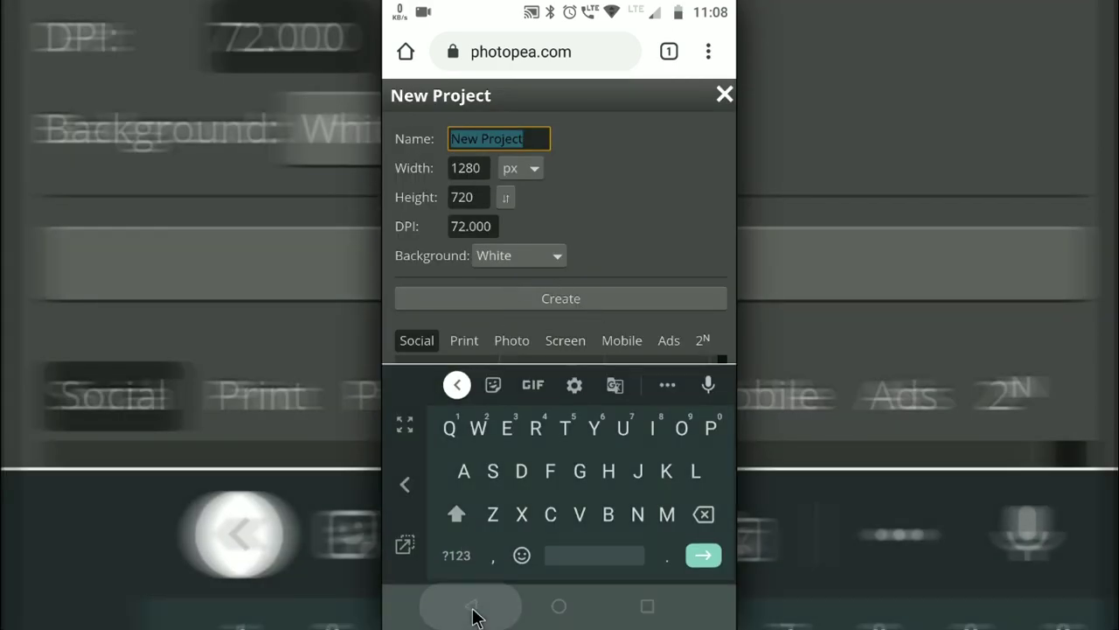
scroll(542, 411, down, 1)
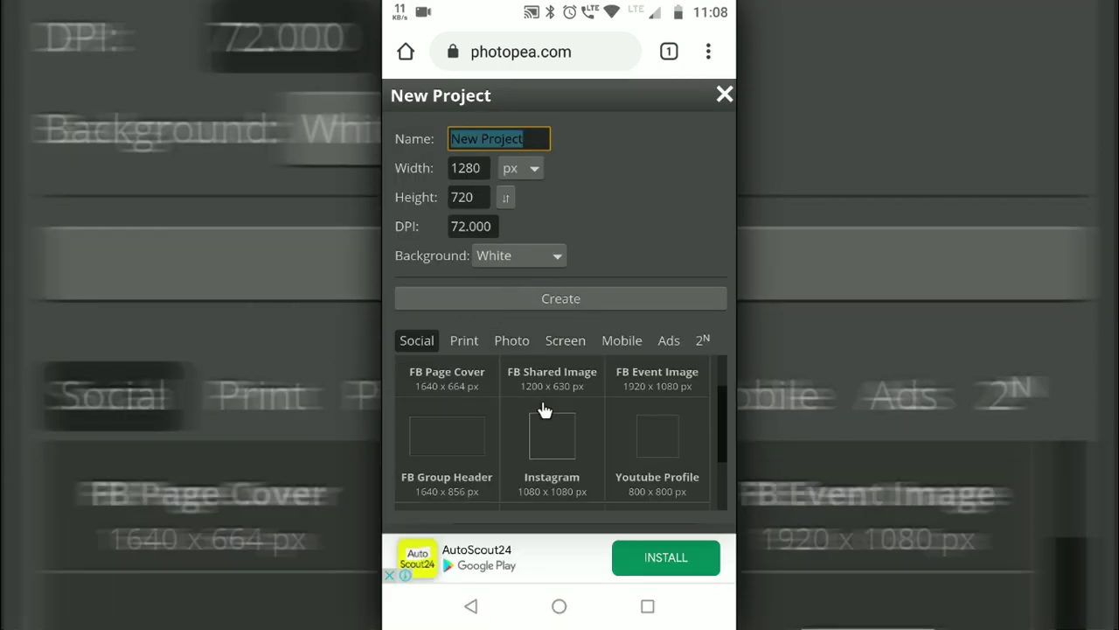
scroll(542, 411, up, 1)
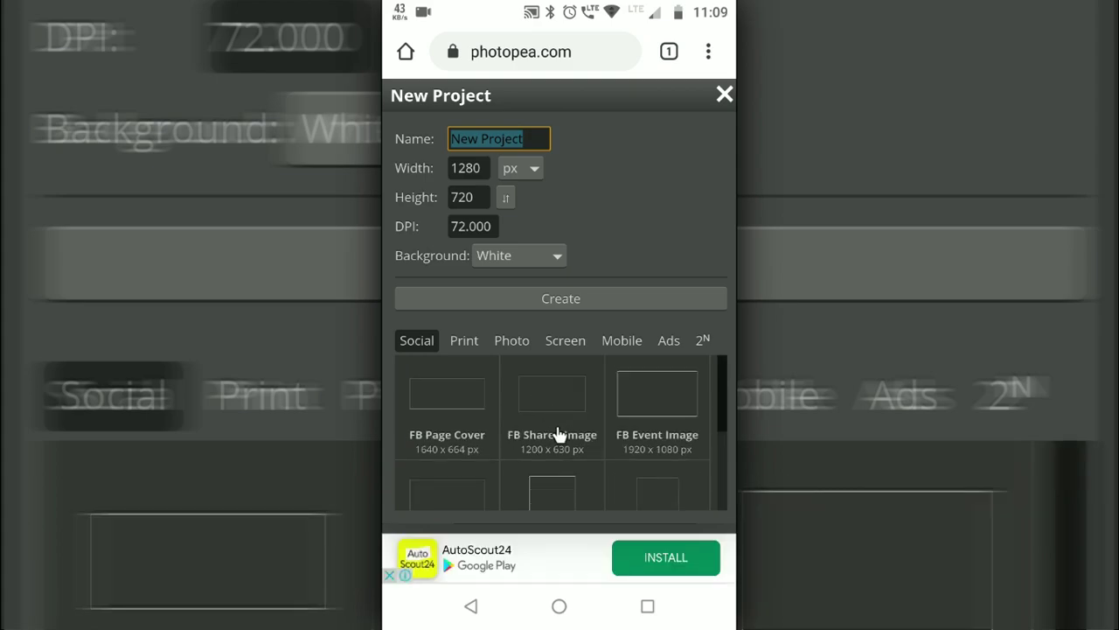
scroll(477, 417, down, 1)
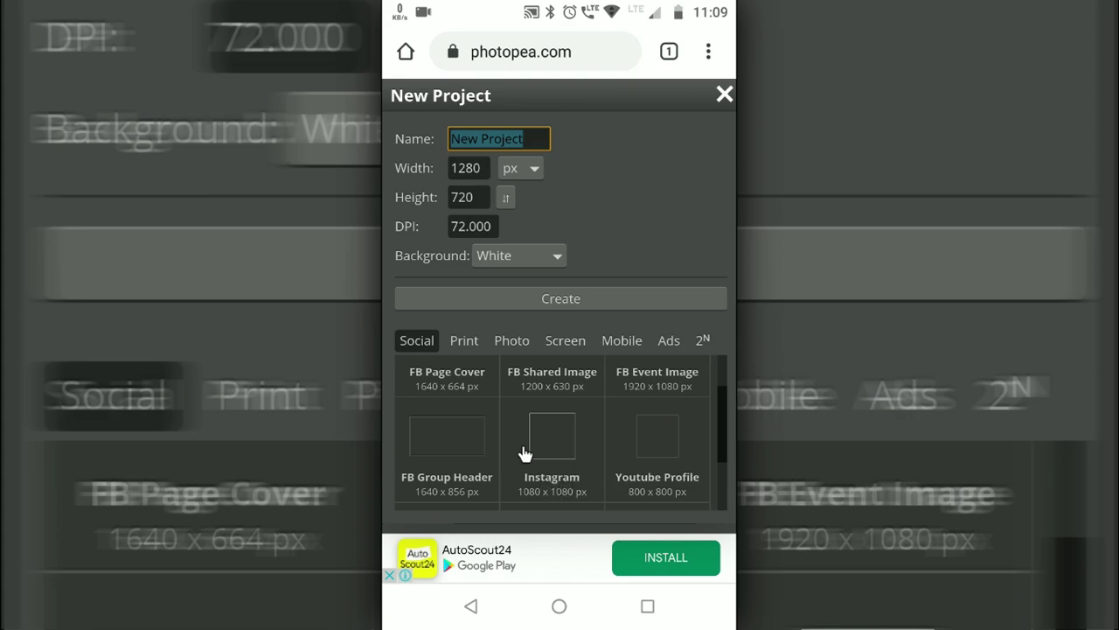
scroll(580, 443, down, 2)
scroll(581, 444, up, 3)
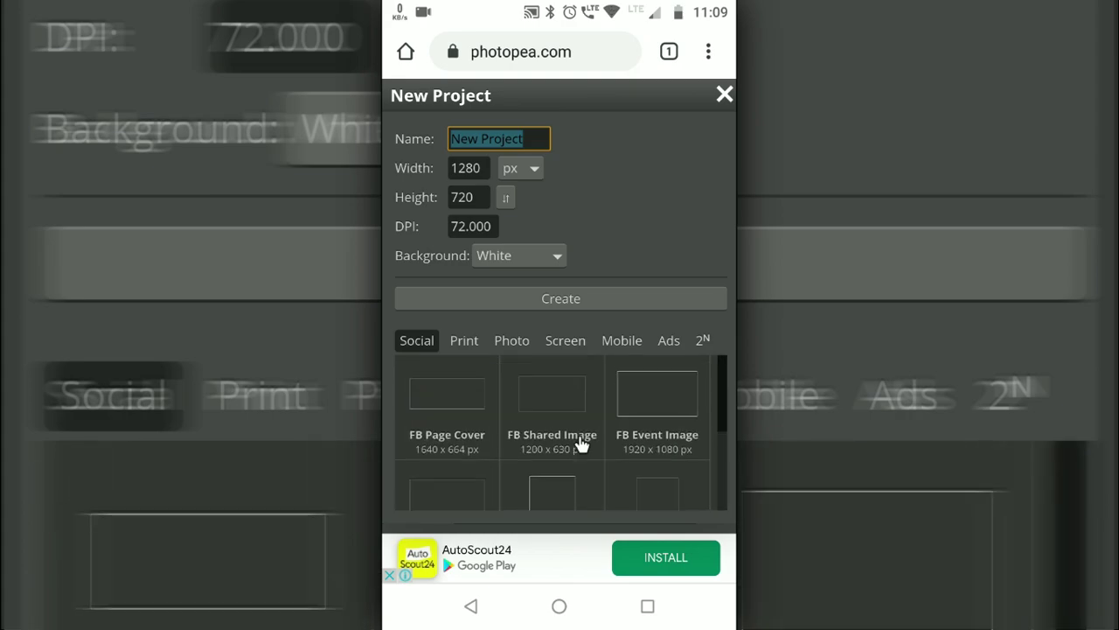
scroll(560, 440, down, 2)
scroll(592, 414, up, 2)
scroll(603, 450, down, 3)
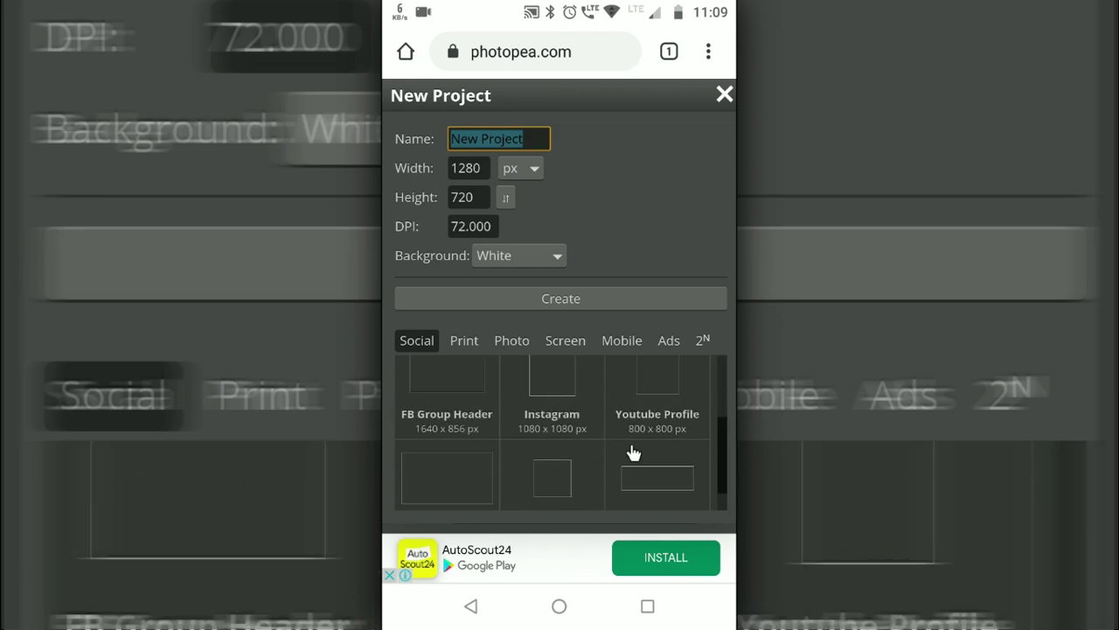
scroll(603, 455, down, 1)
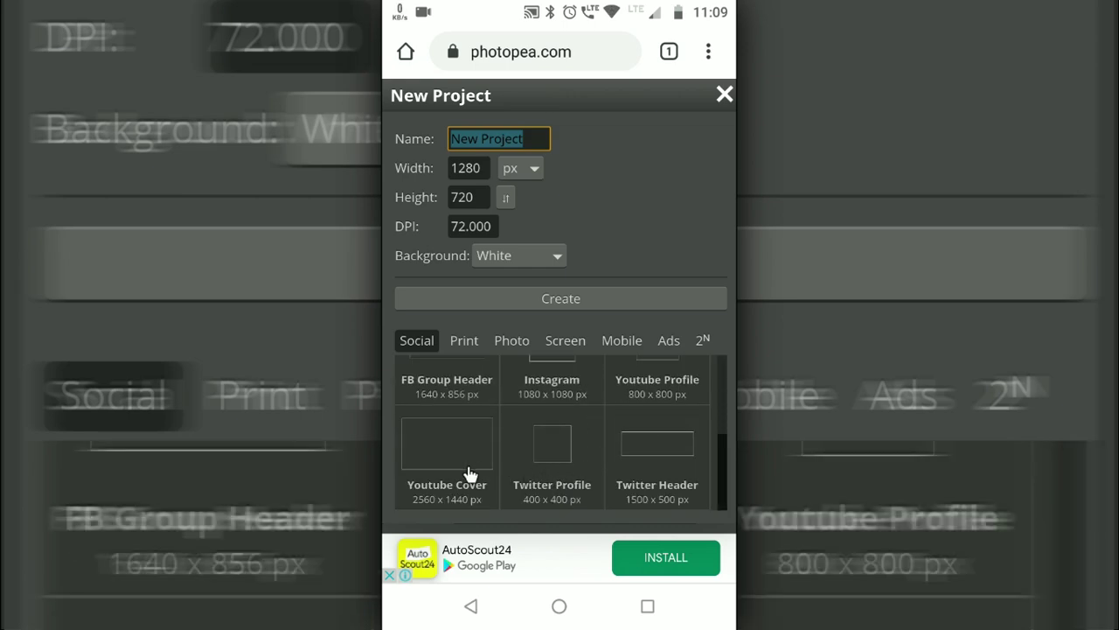
Step: Browse the Print, Photo, Screen and Mobile preset tabs, ending on Screen
click(464, 340)
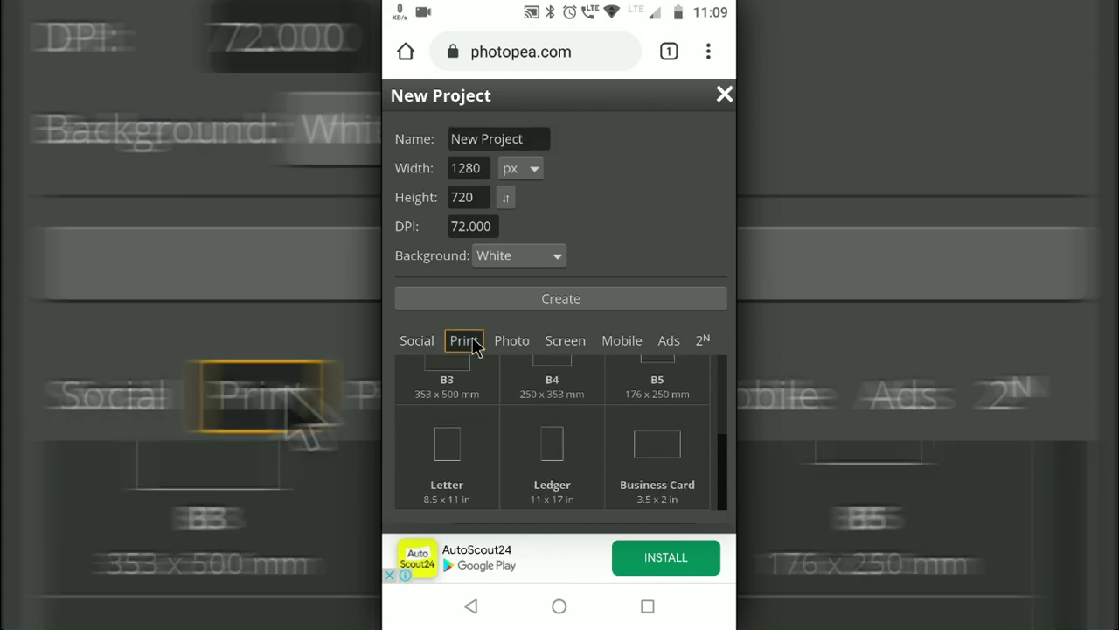
click(516, 345)
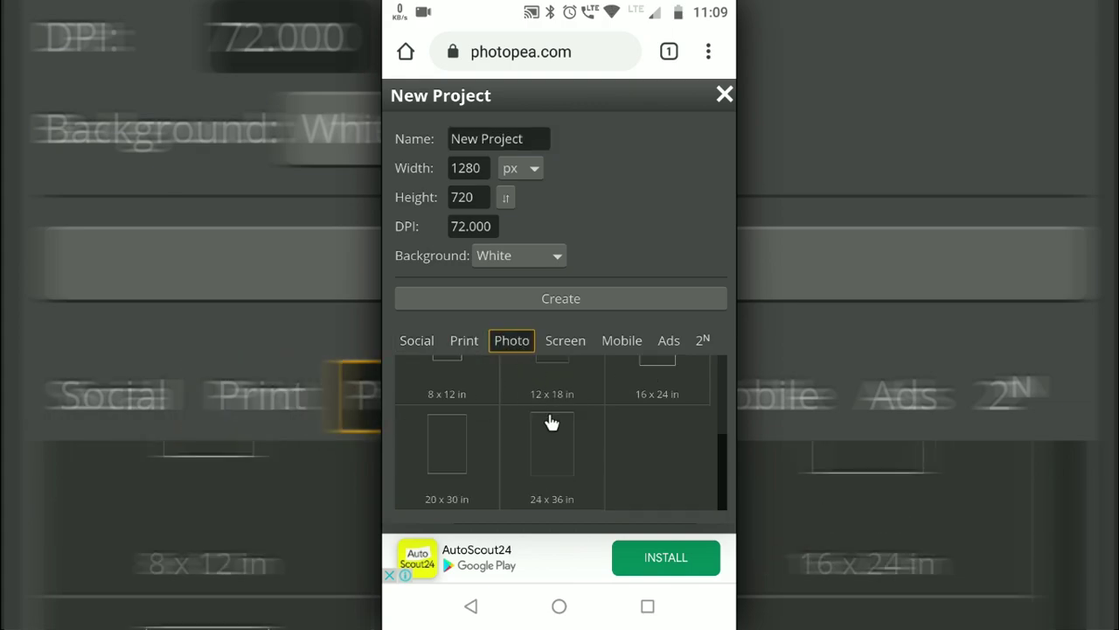
scroll(551, 423, up, 3)
click(562, 341)
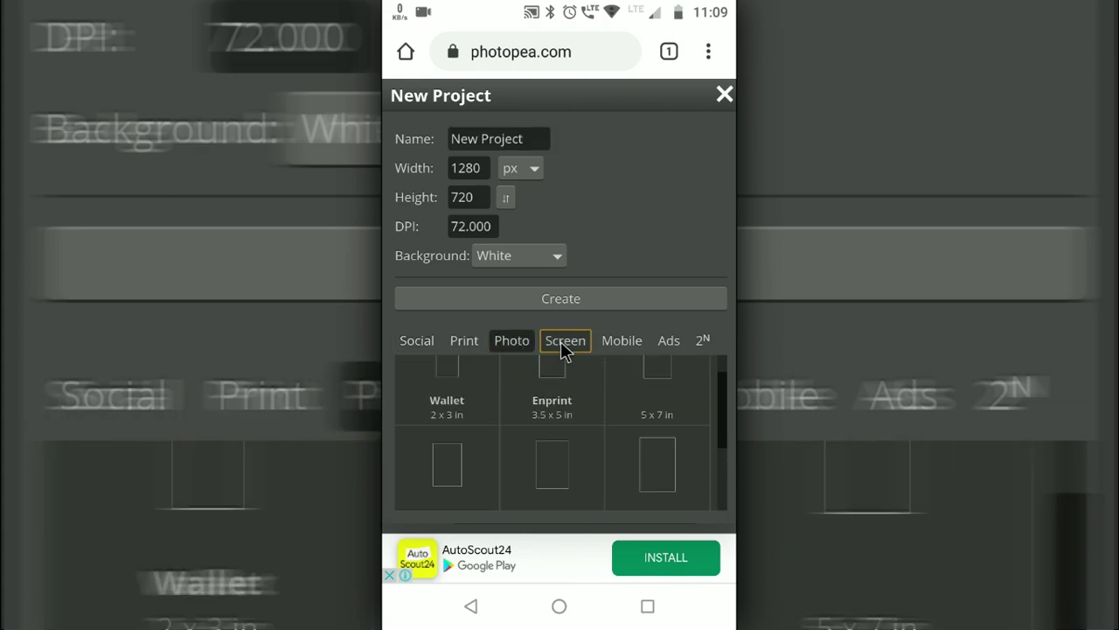
click(620, 341)
scroll(608, 444, down, 3)
scroll(608, 444, up, 3)
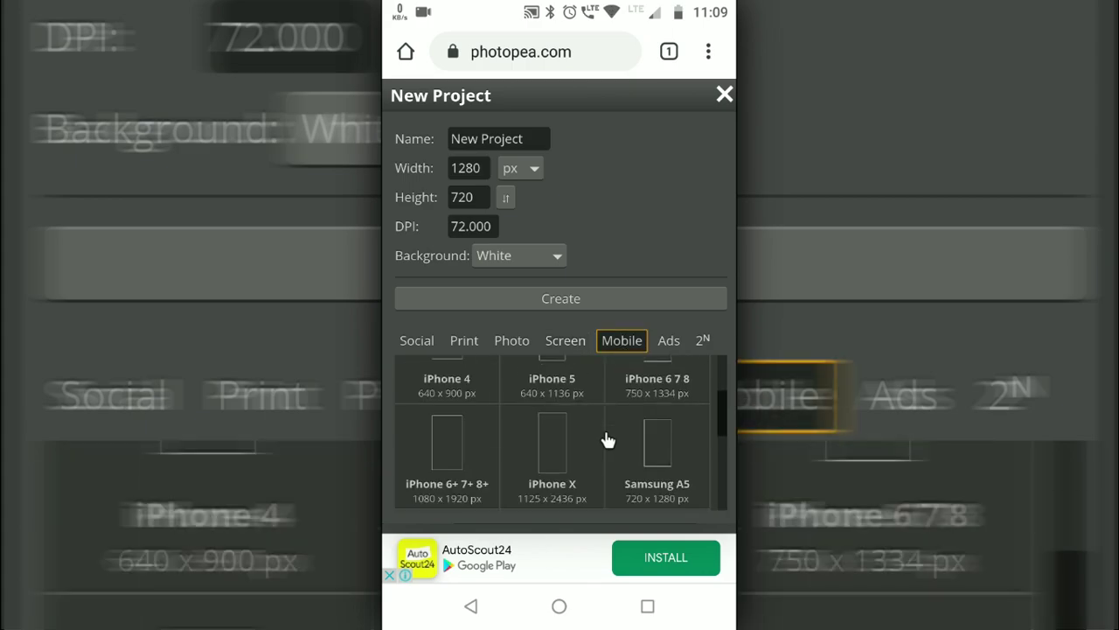
click(568, 342)
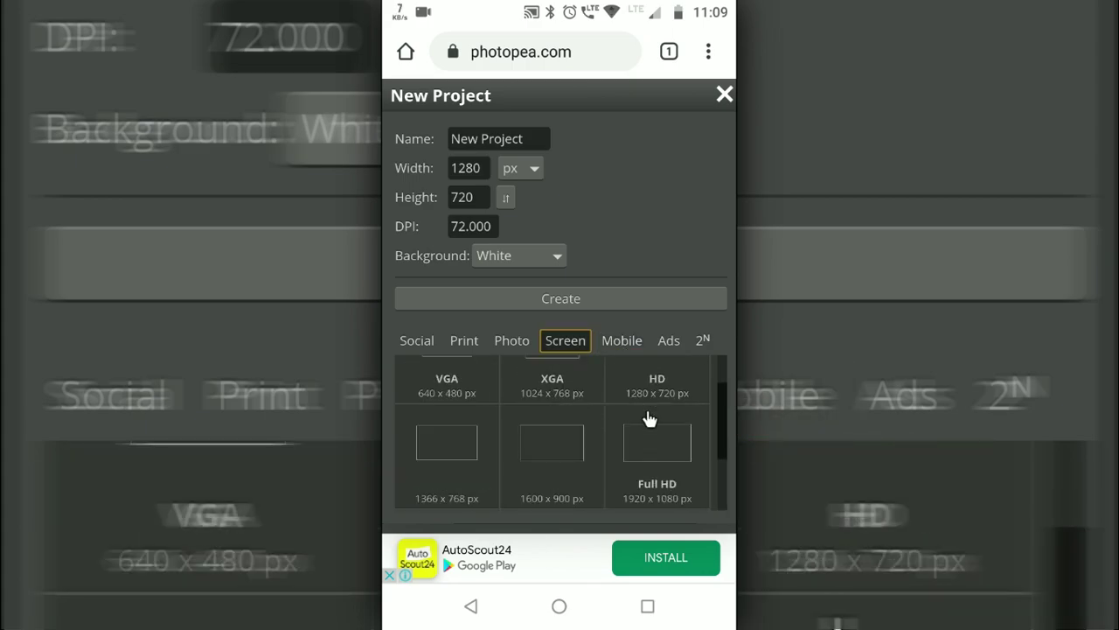
Step: Pick the HD 1280×720 preset with a White background and create the canvas
click(667, 451)
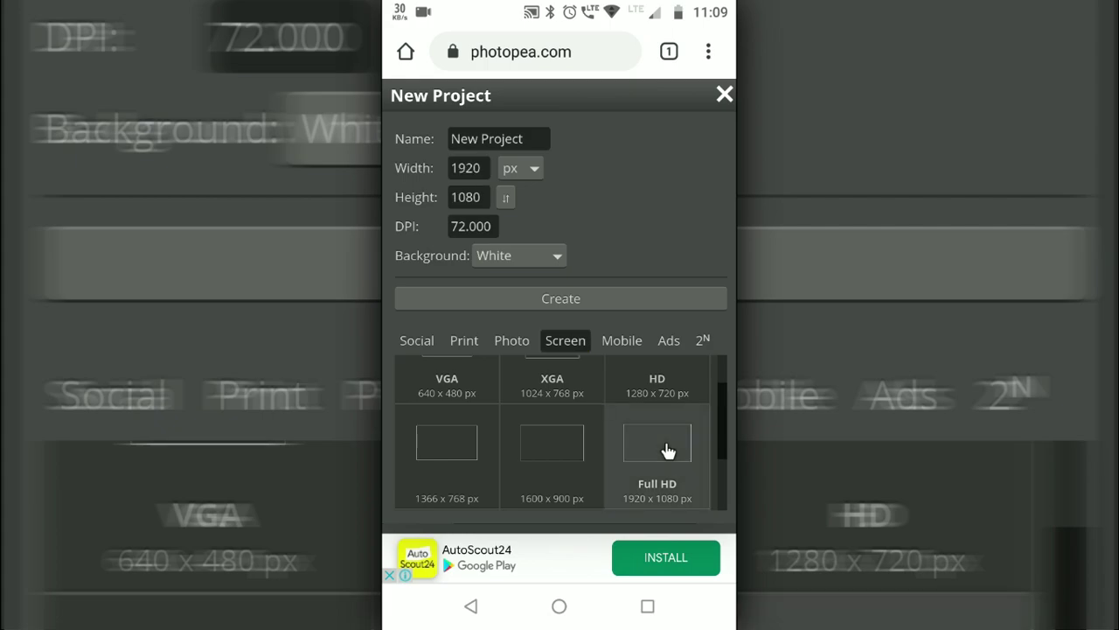
scroll(667, 451, up, 1)
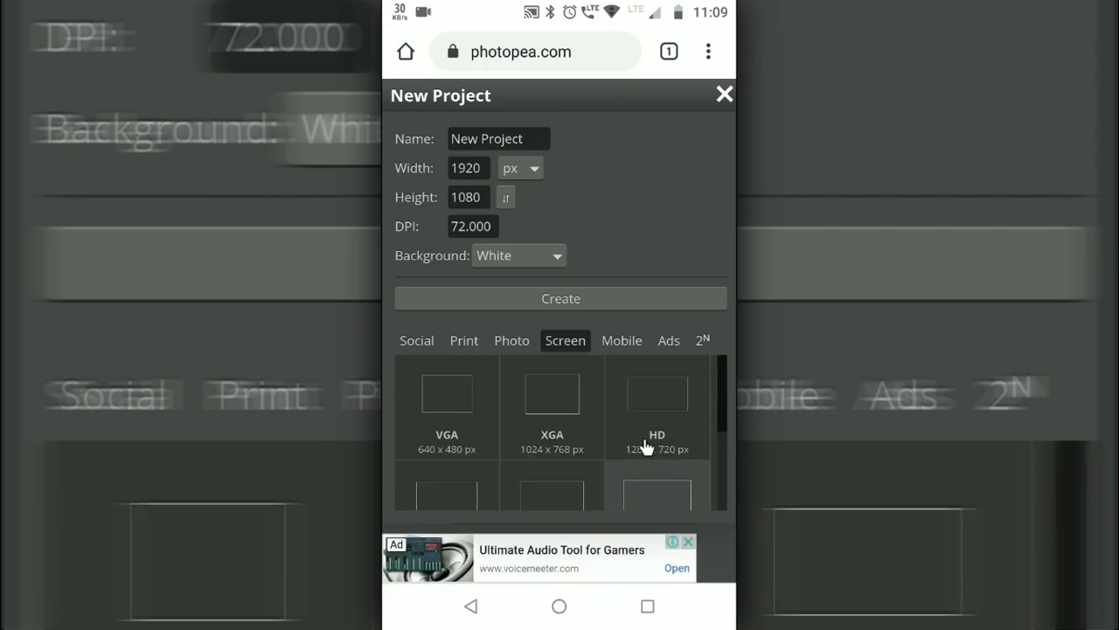
click(659, 411)
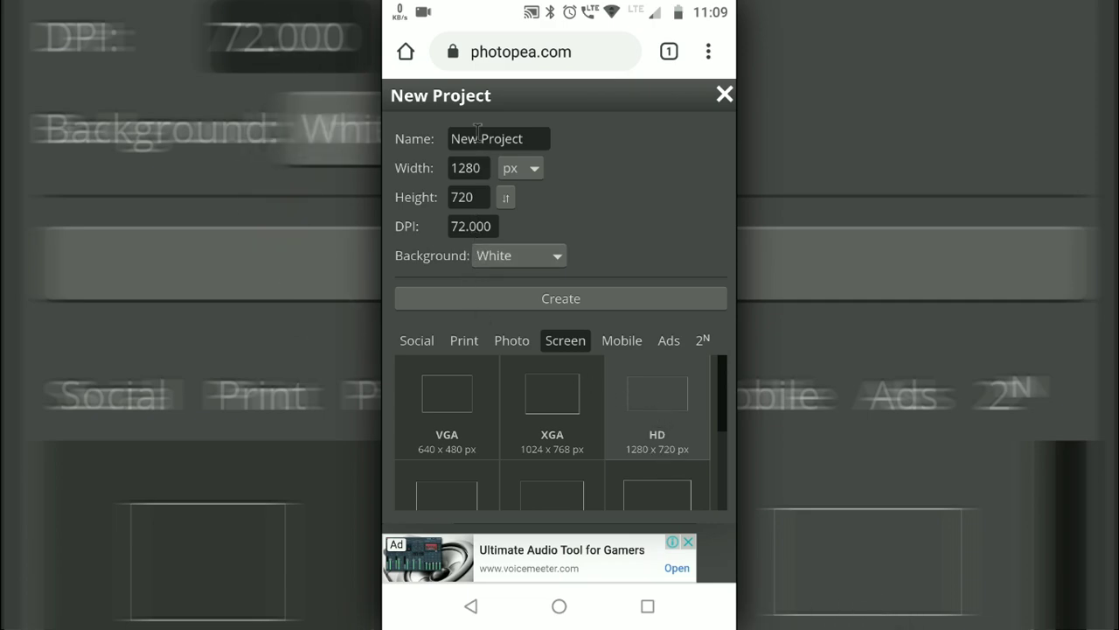
click(551, 255)
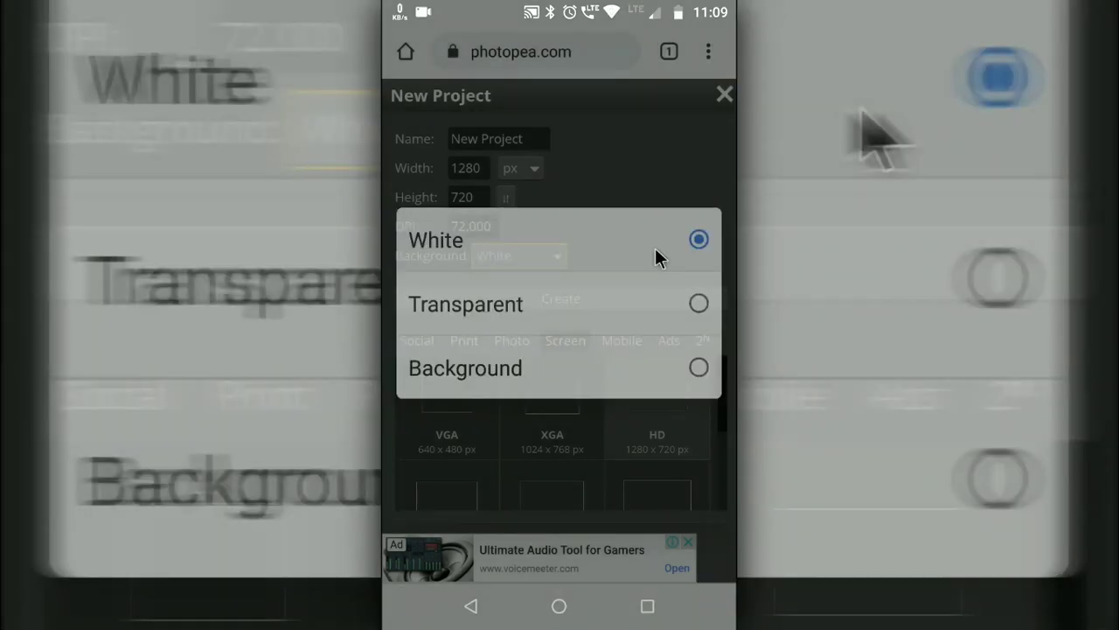
click(656, 252)
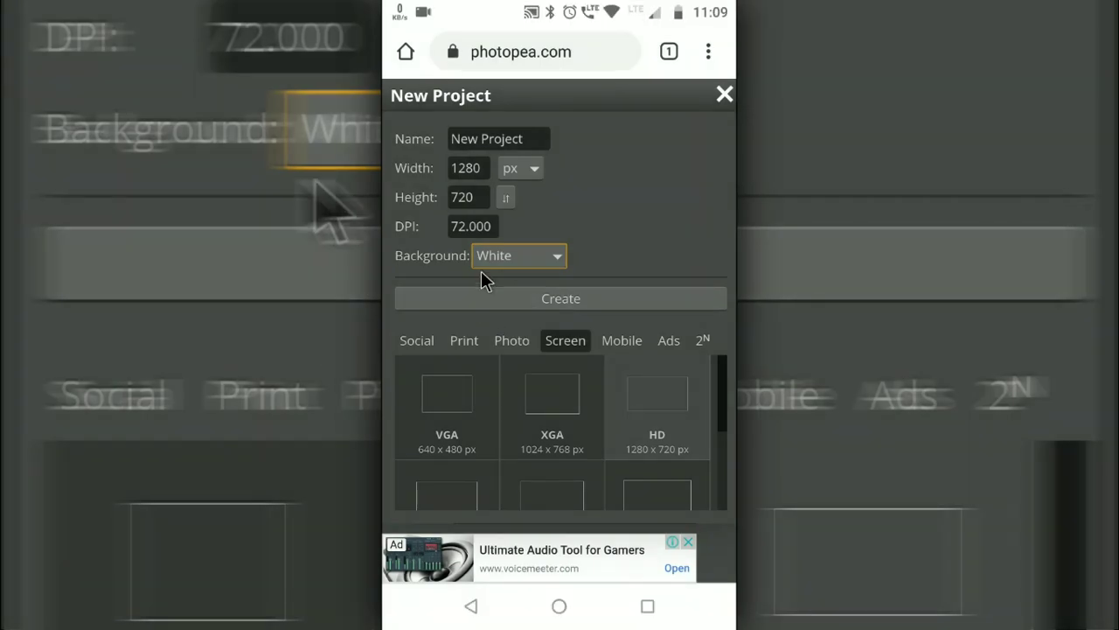
click(563, 297)
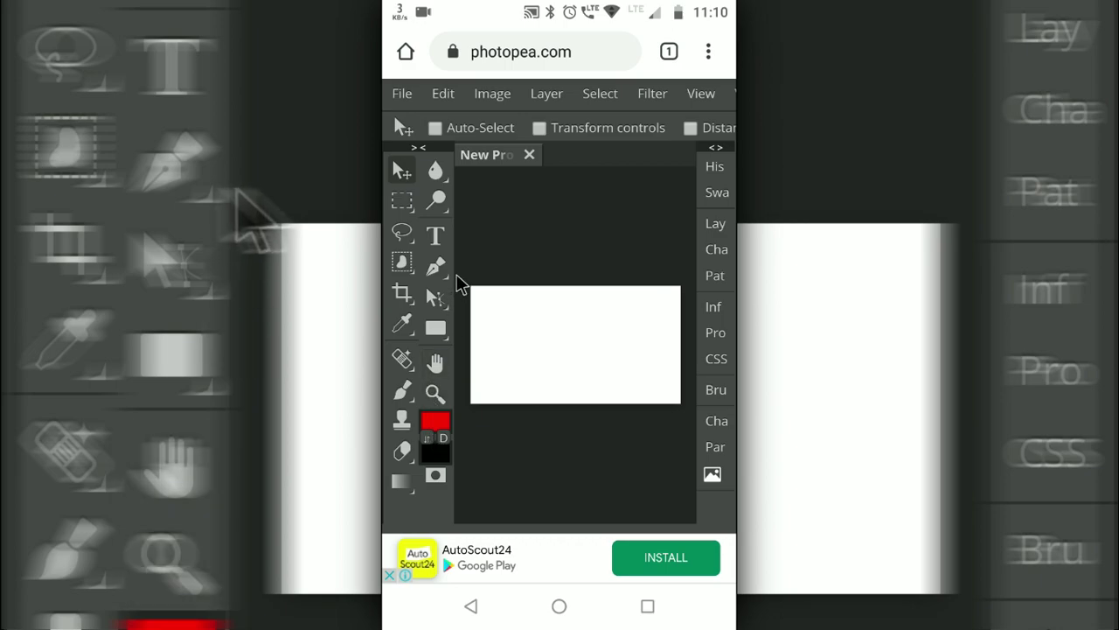
click(402, 262)
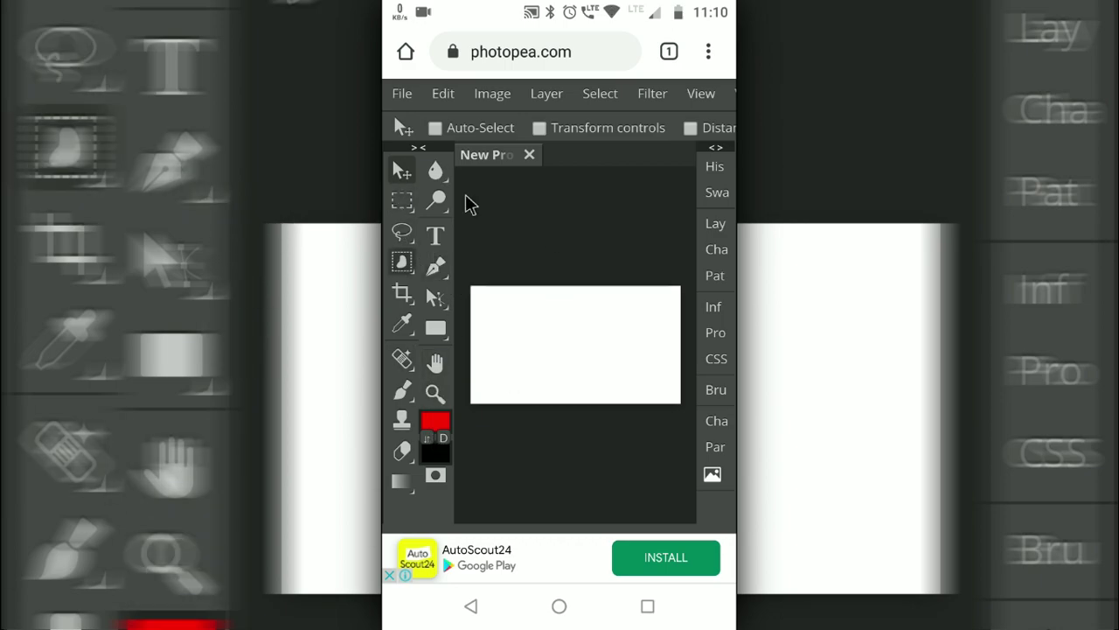
mouse_move(632, 108)
mouse_down()
mouse_move(427, 109)
mouse_move(645, 112)
mouse_move(446, 117)
mouse_move(569, 118)
mouse_up()
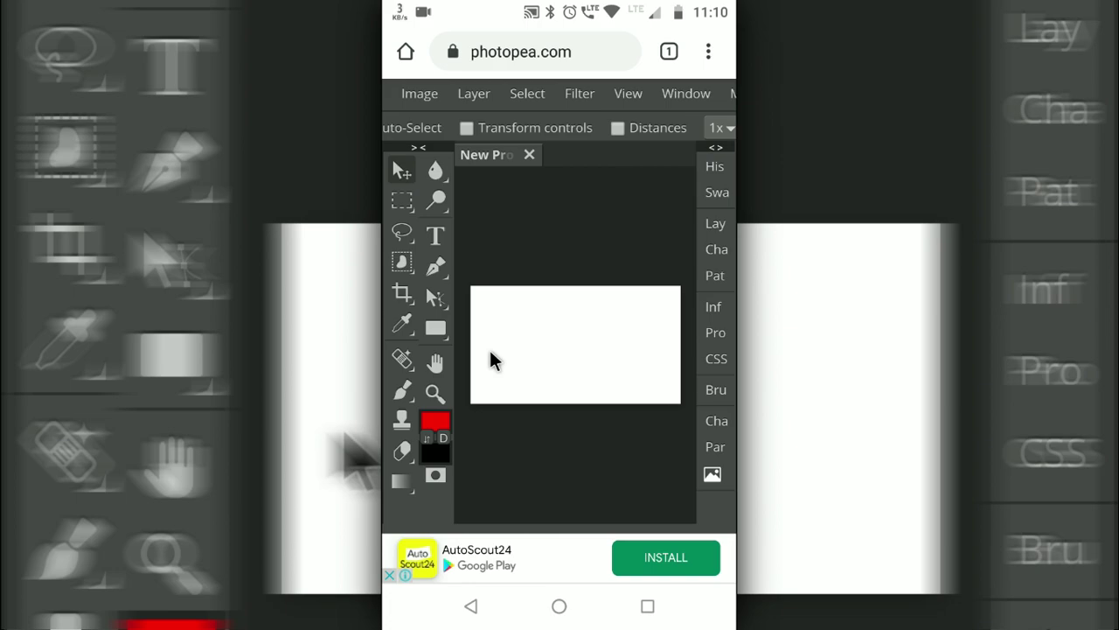
click(716, 223)
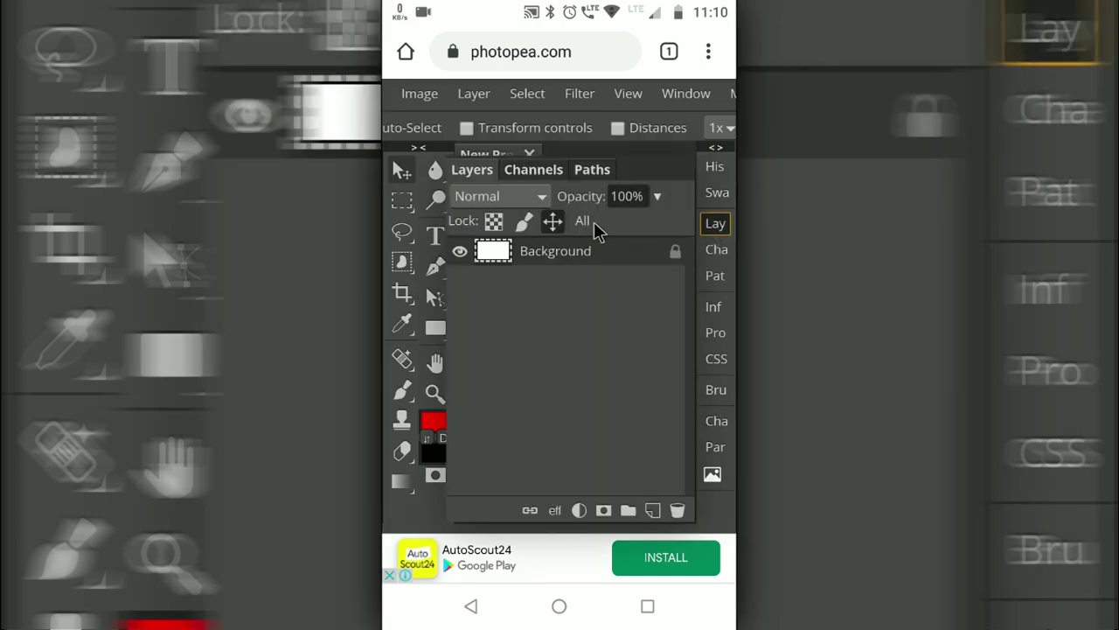
click(716, 223)
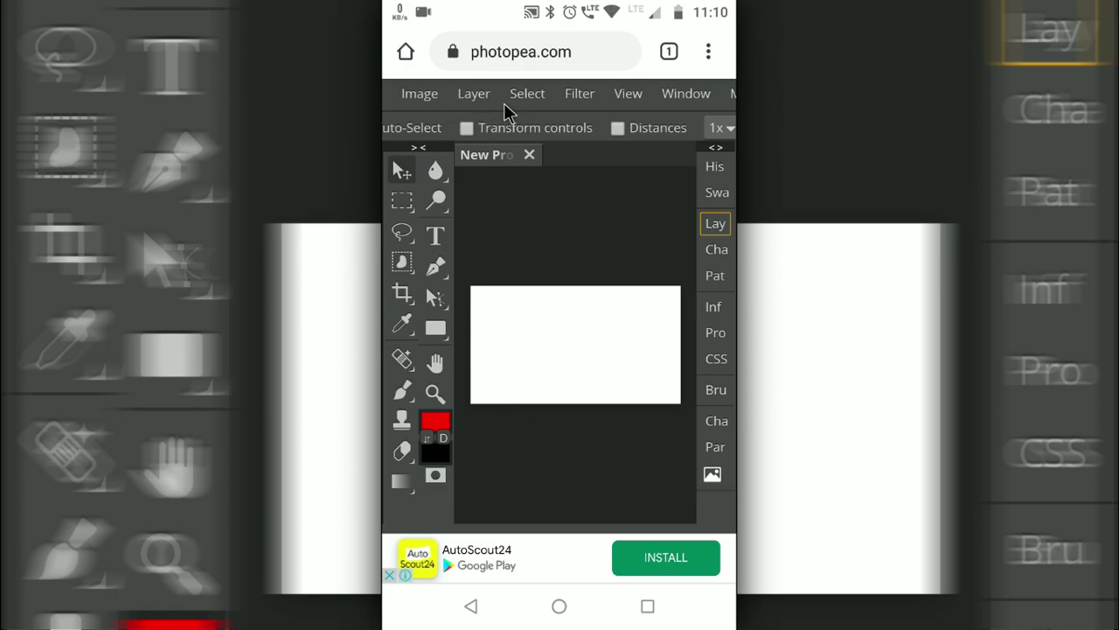
mouse_move(502, 112)
mouse_down()
mouse_move(562, 99)
mouse_move(732, 103)
mouse_up()
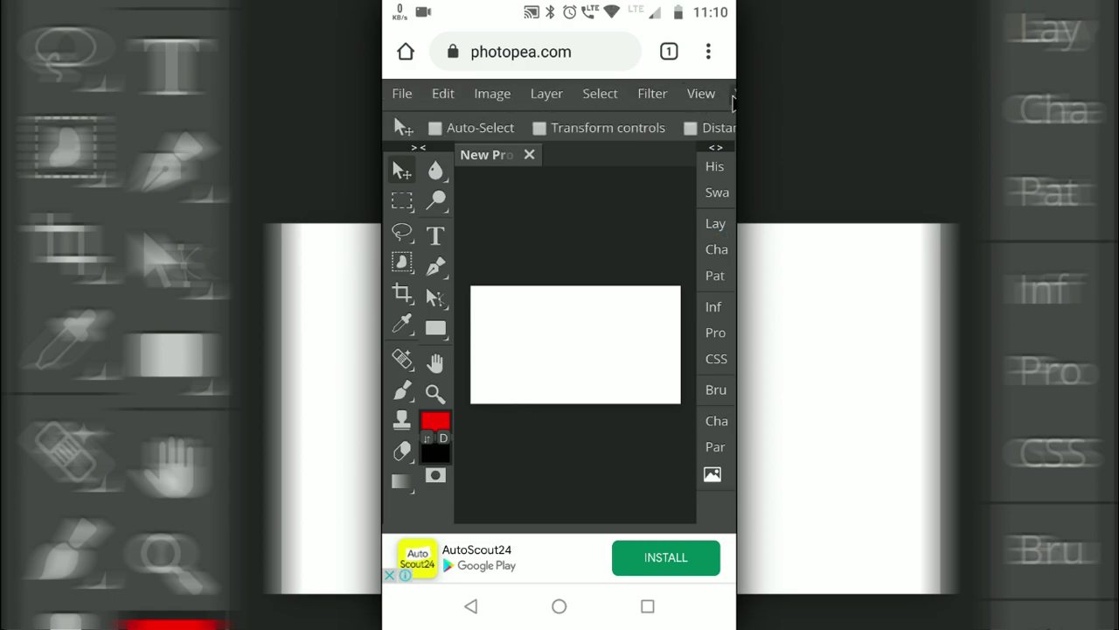
Step: Load IMG-20200502-WA0002.jpg from the phone's files through File > Open
click(402, 94)
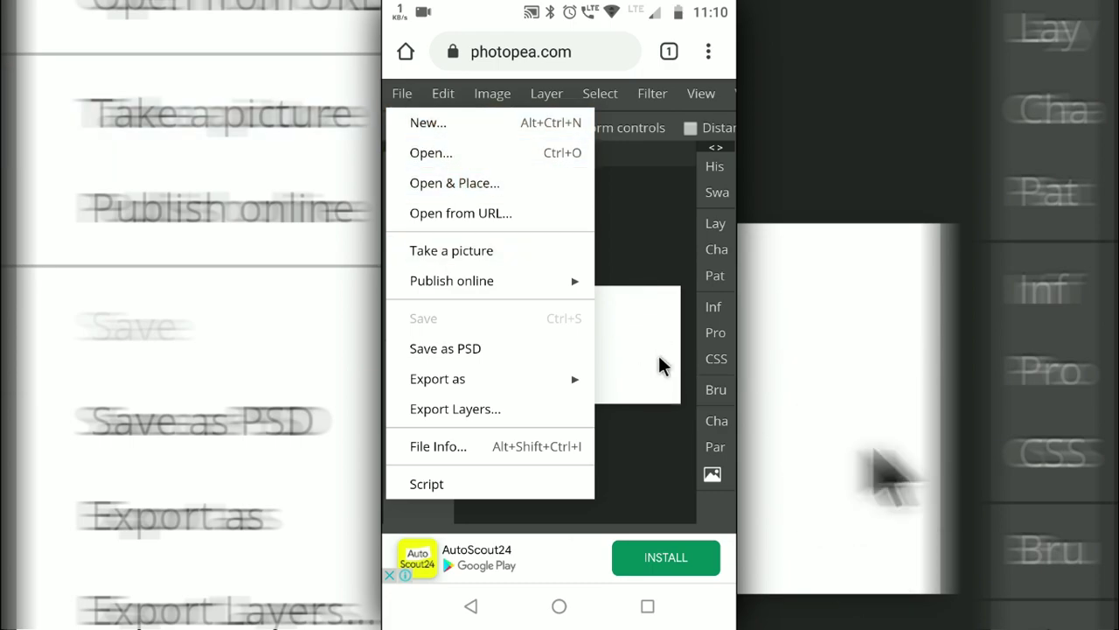
click(430, 122)
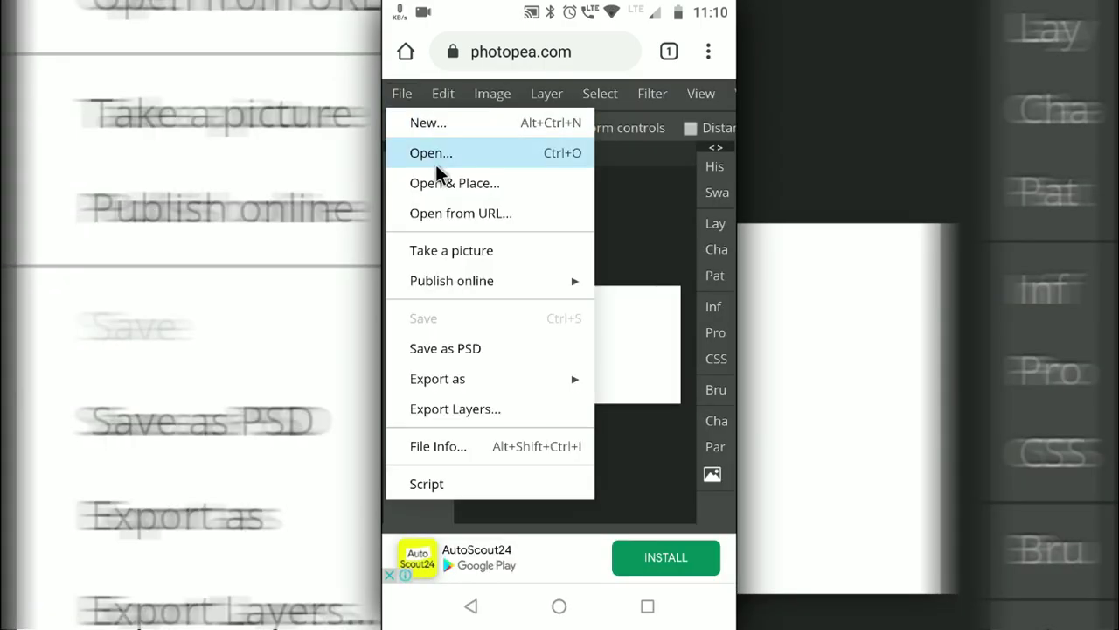
click(429, 150)
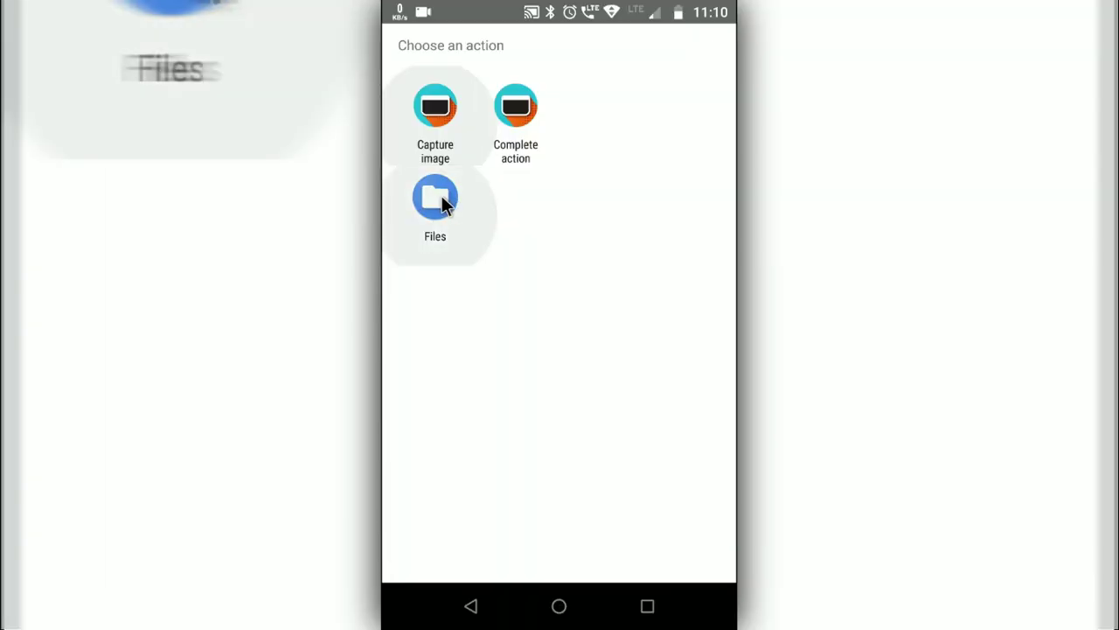
click(437, 196)
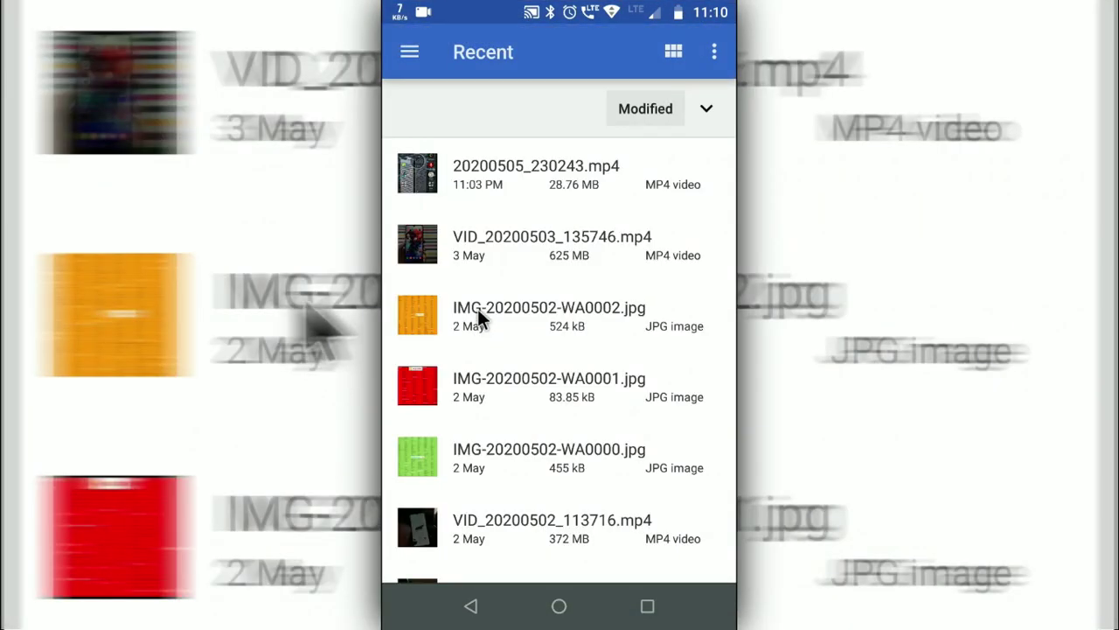
click(478, 311)
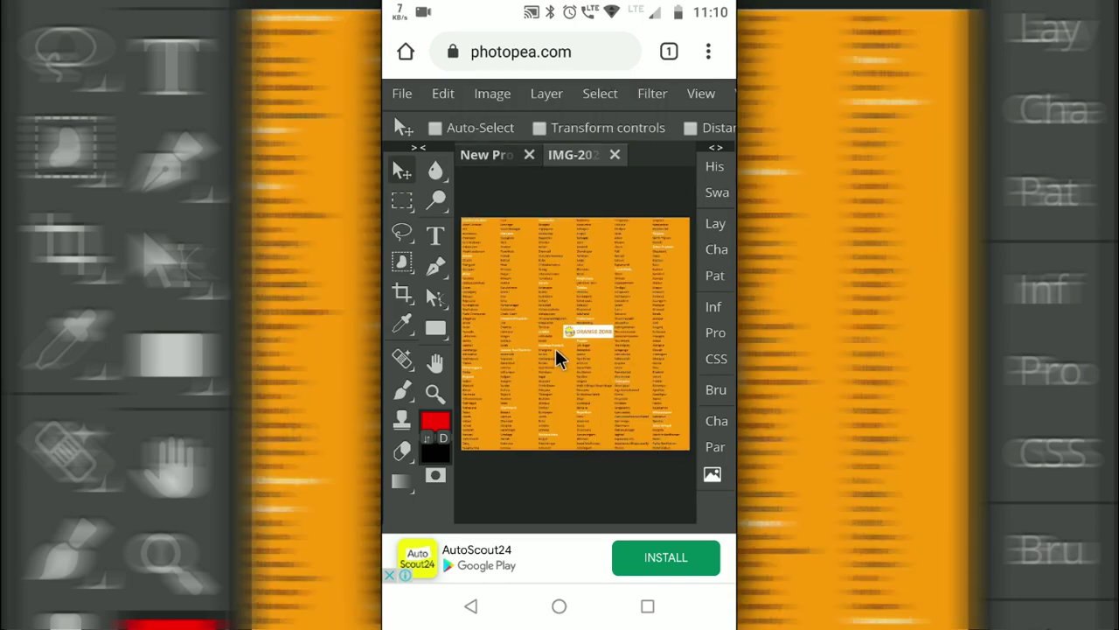
Step: Select the Rectangle tool and add a new empty layer in Layers
scroll(560, 357, up, 3)
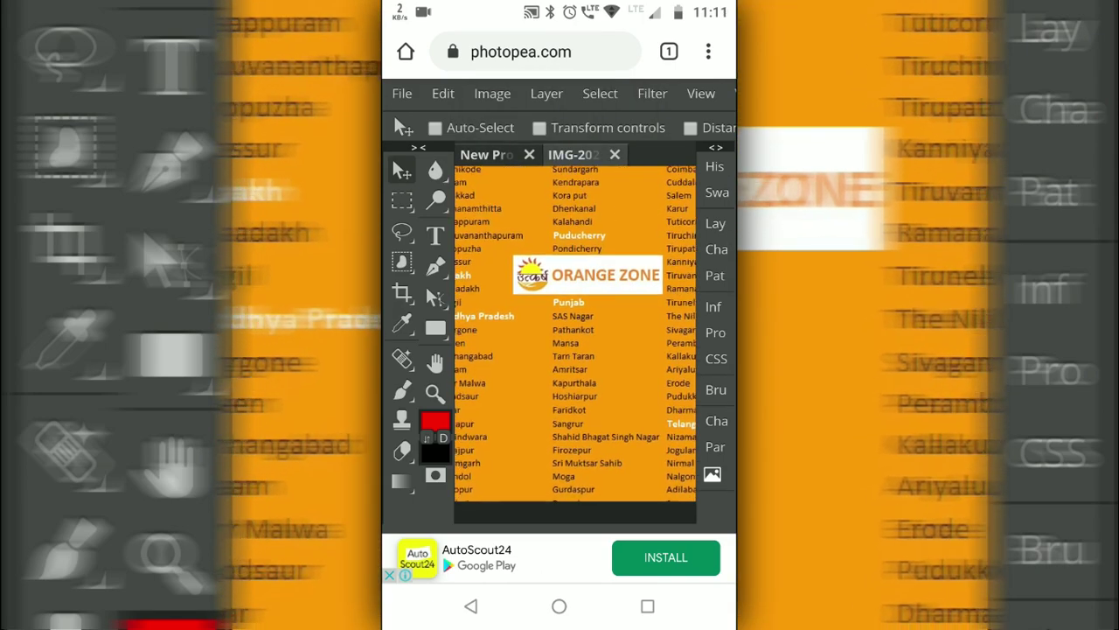
scroll(560, 357, down, 2)
scroll(560, 355, up, 3)
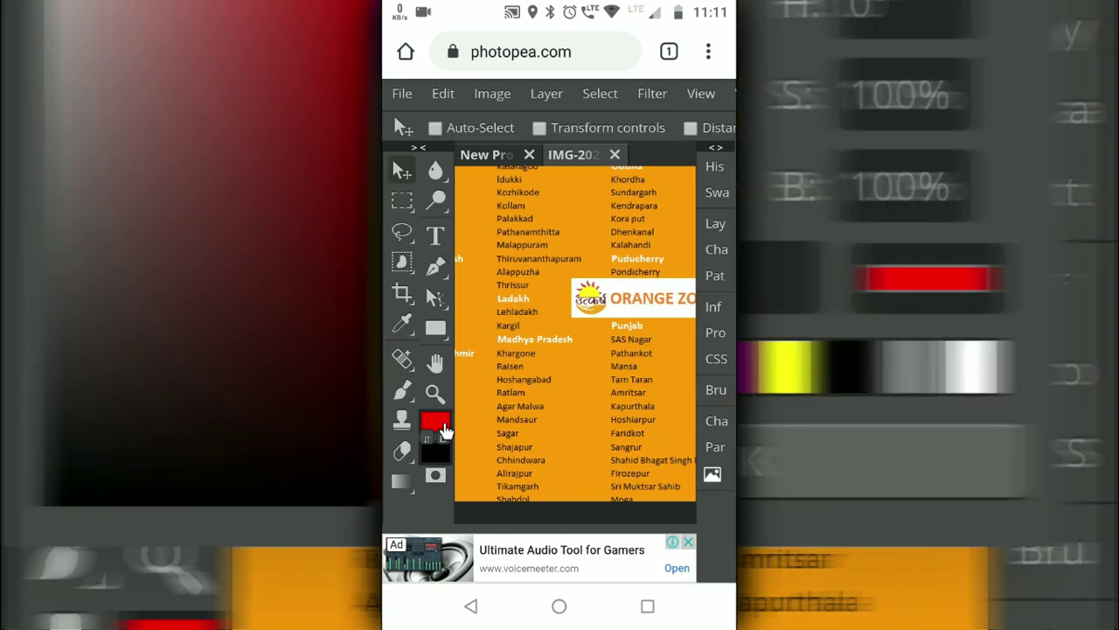
click(435, 331)
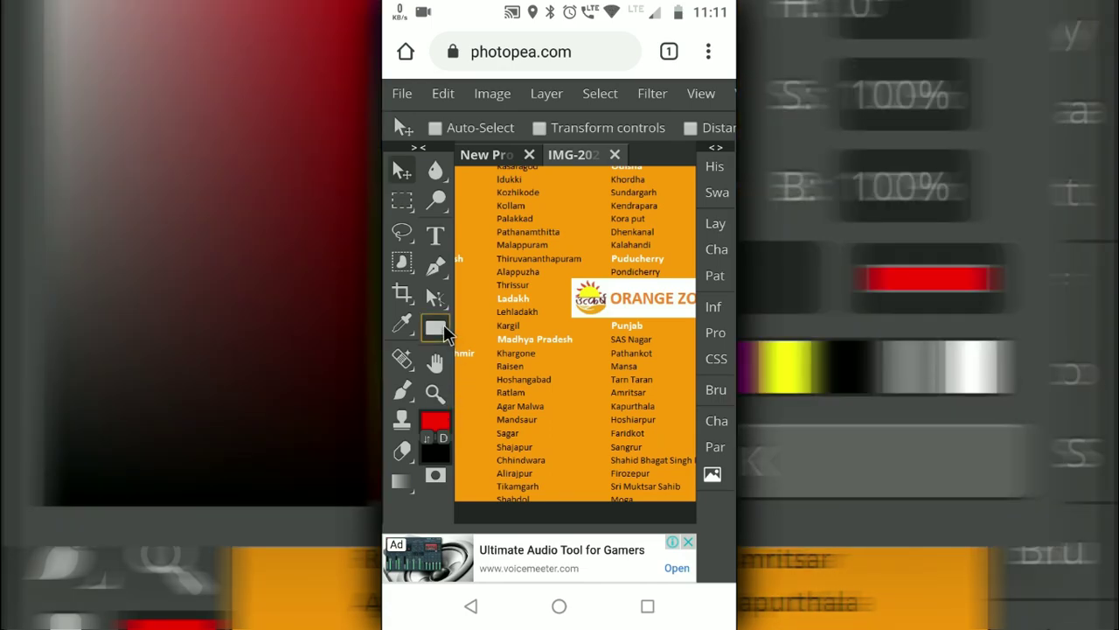
click(435, 330)
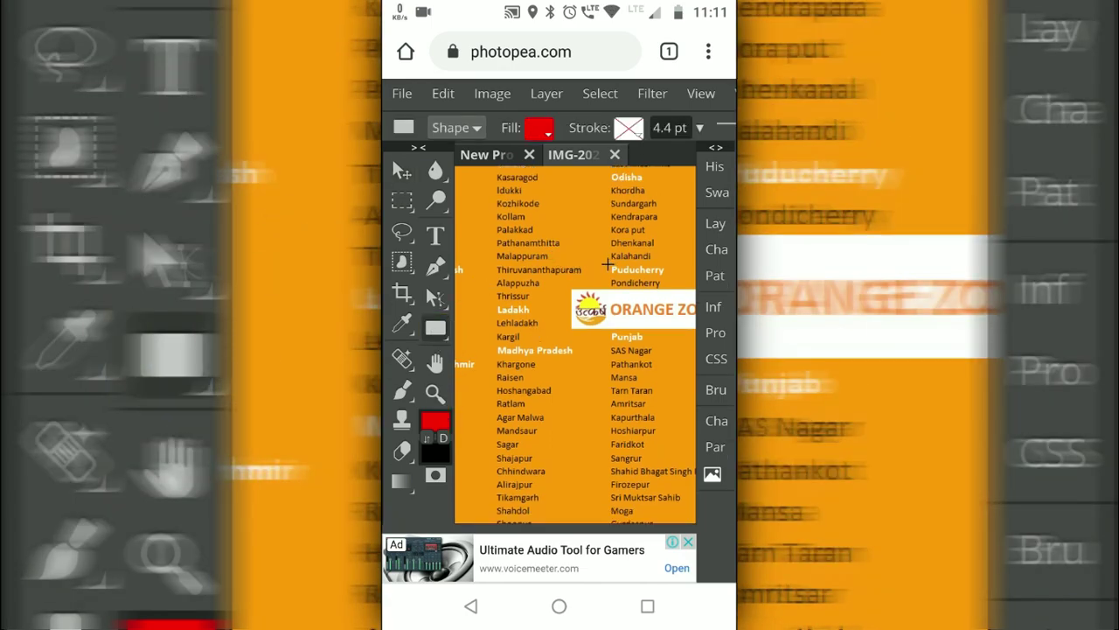
click(716, 224)
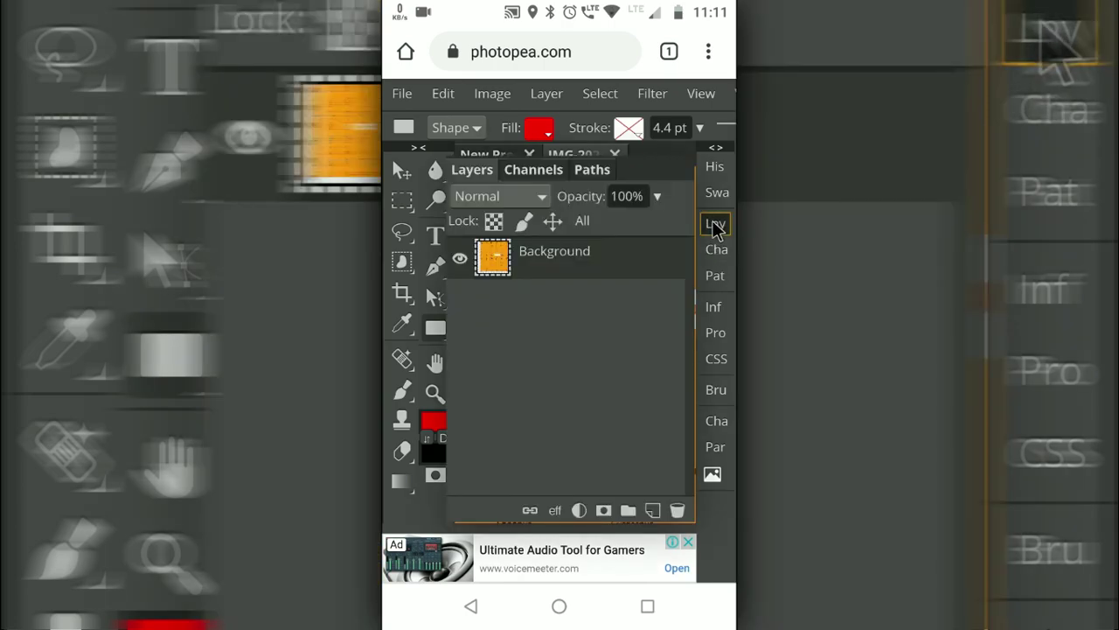
click(652, 512)
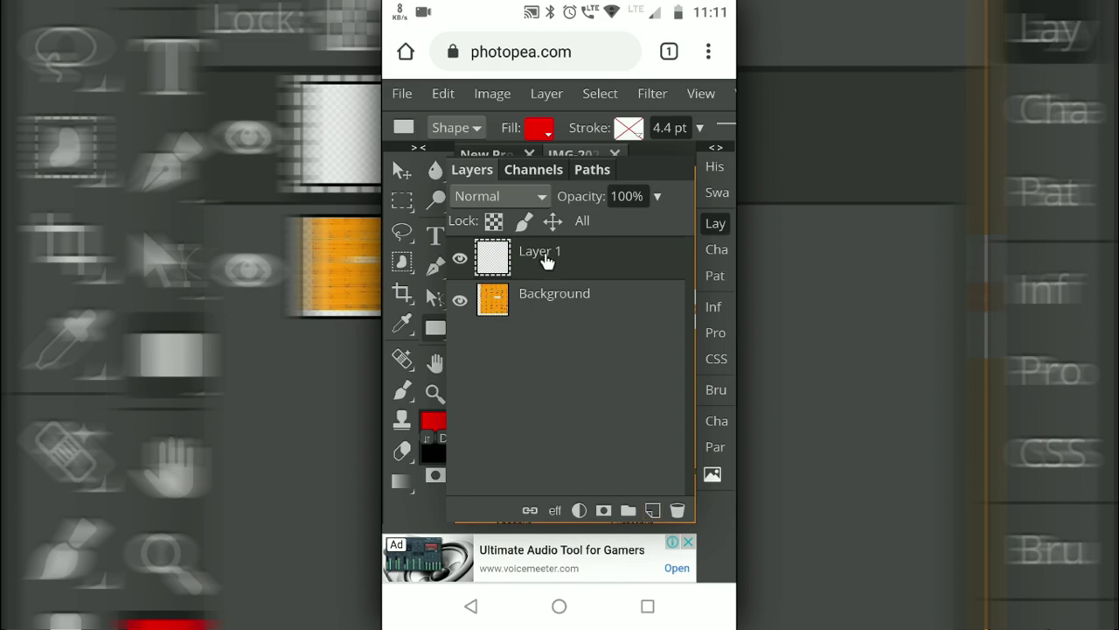
click(712, 223)
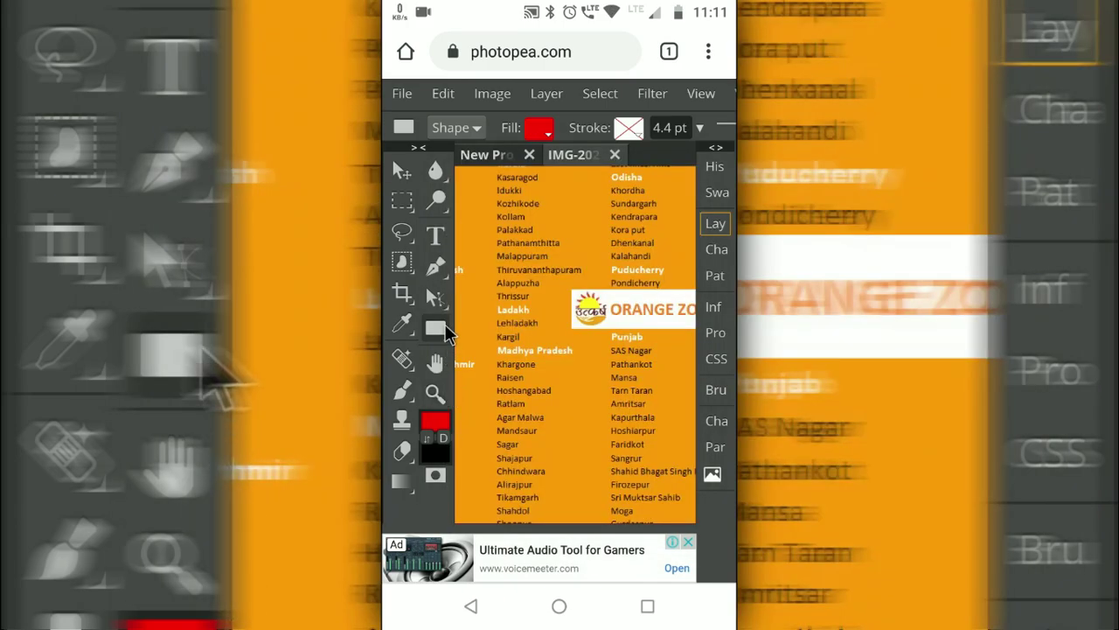
Step: Draw a rectangle around Ladakh with no fill and a red stroke
drag(496, 302, 543, 319)
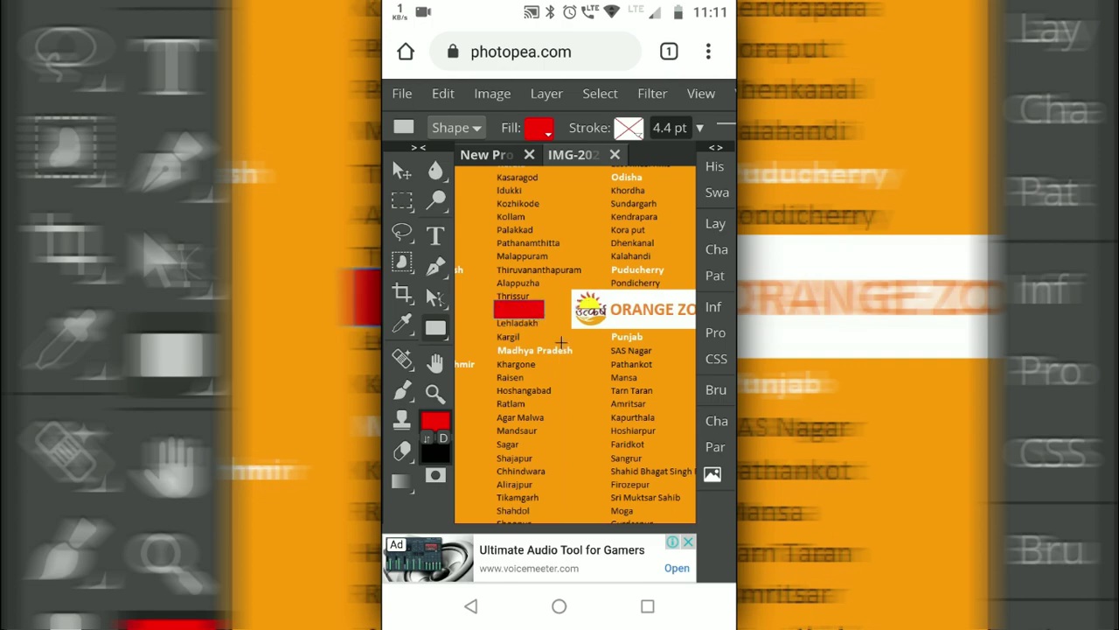
click(539, 128)
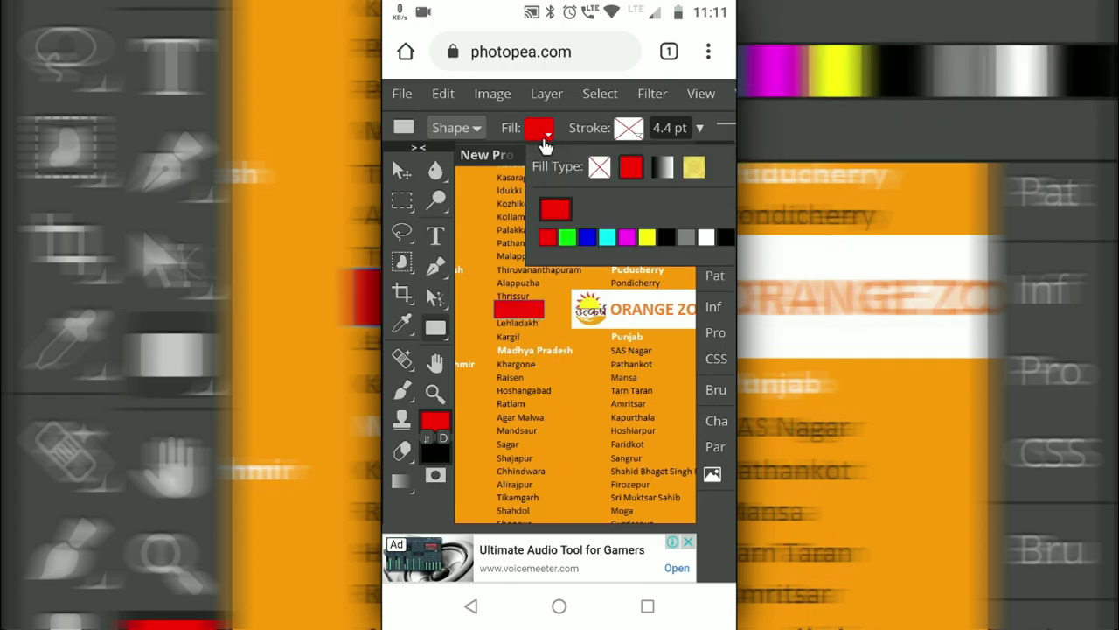
click(600, 166)
click(629, 129)
click(719, 166)
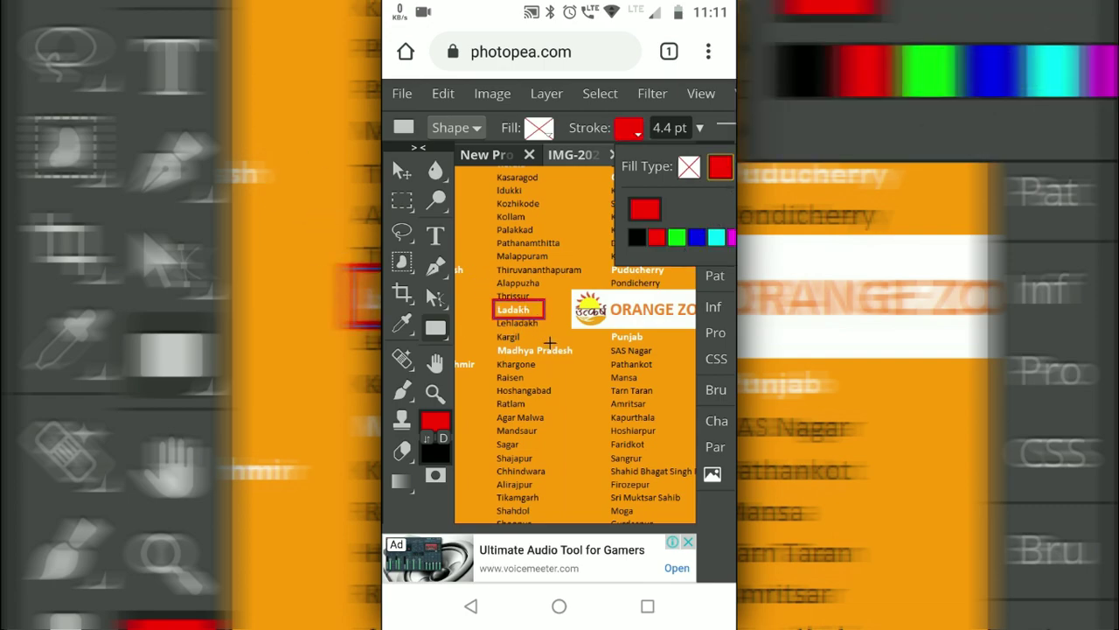
click(549, 343)
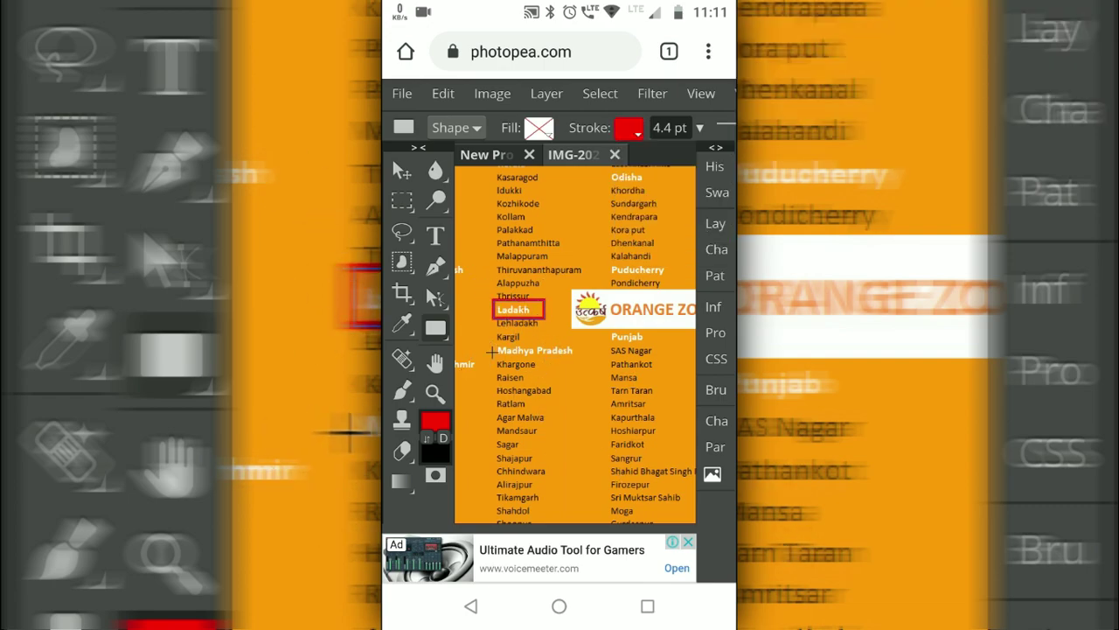
Step: Switch to the Type tool and place a text box on the canvas
click(436, 234)
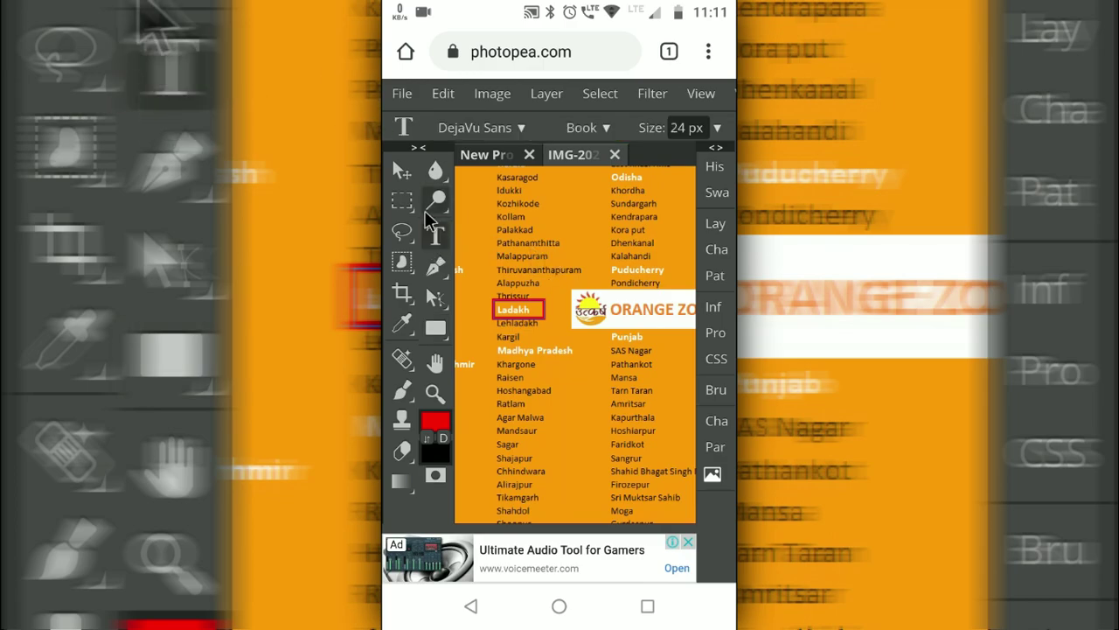
click(545, 240)
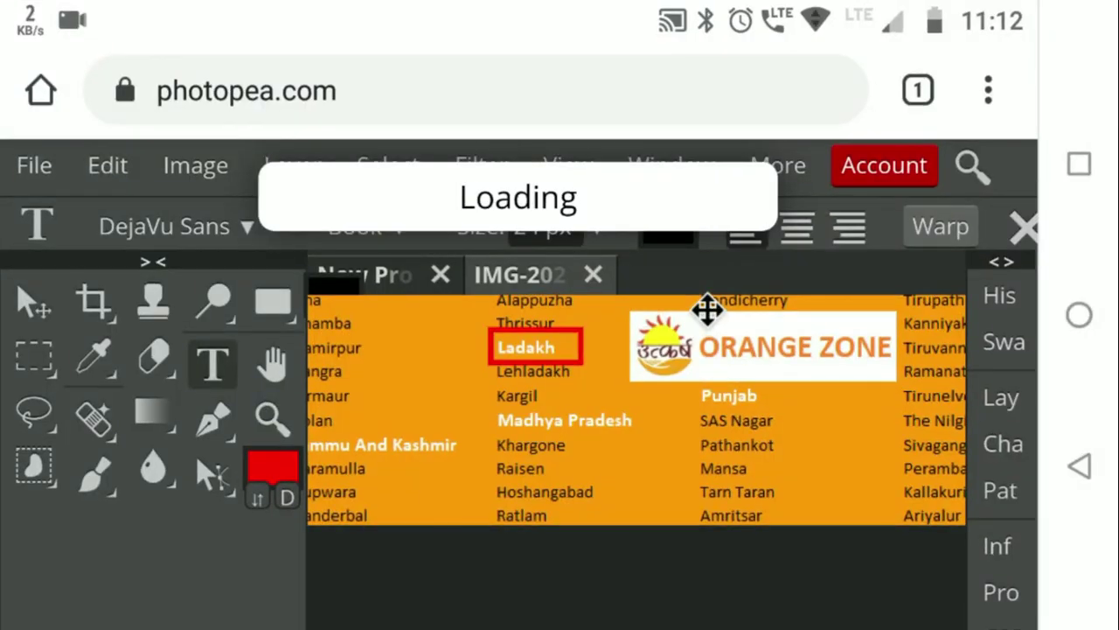
drag(707, 307, 613, 444)
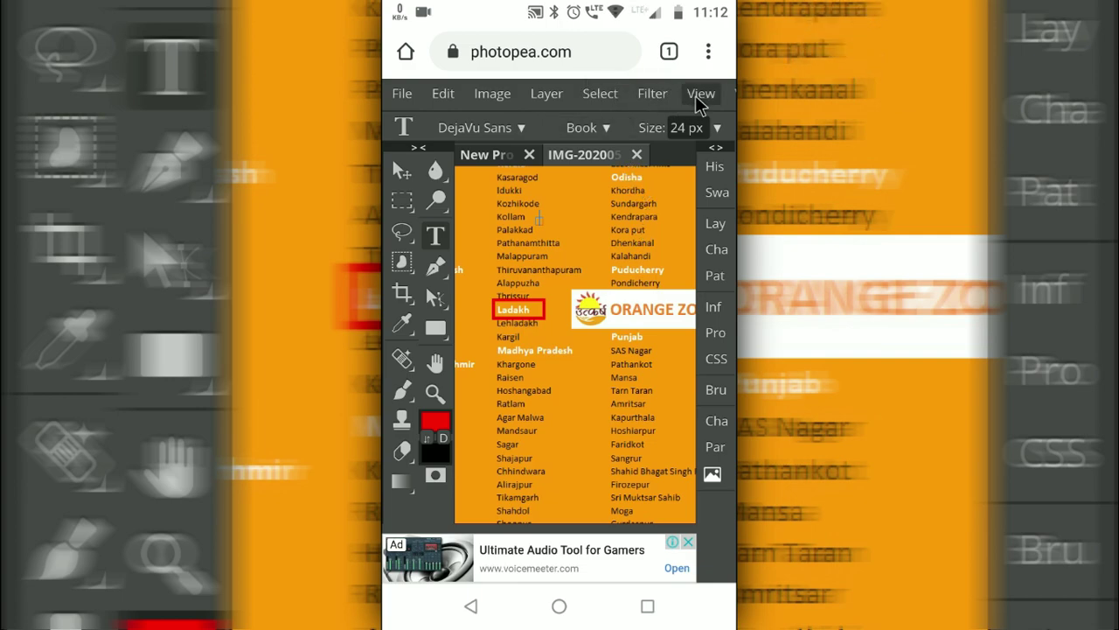
Step: Add Photopea to the phone's home screen via More > Install Photopea
drag(695, 98, 584, 112)
click(582, 94)
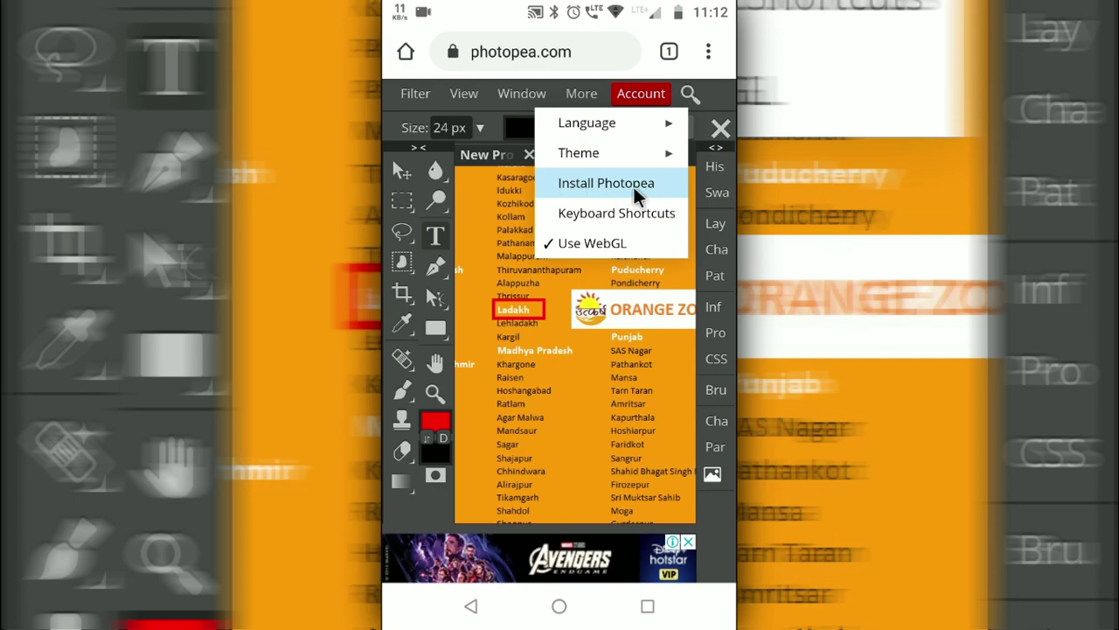
click(626, 185)
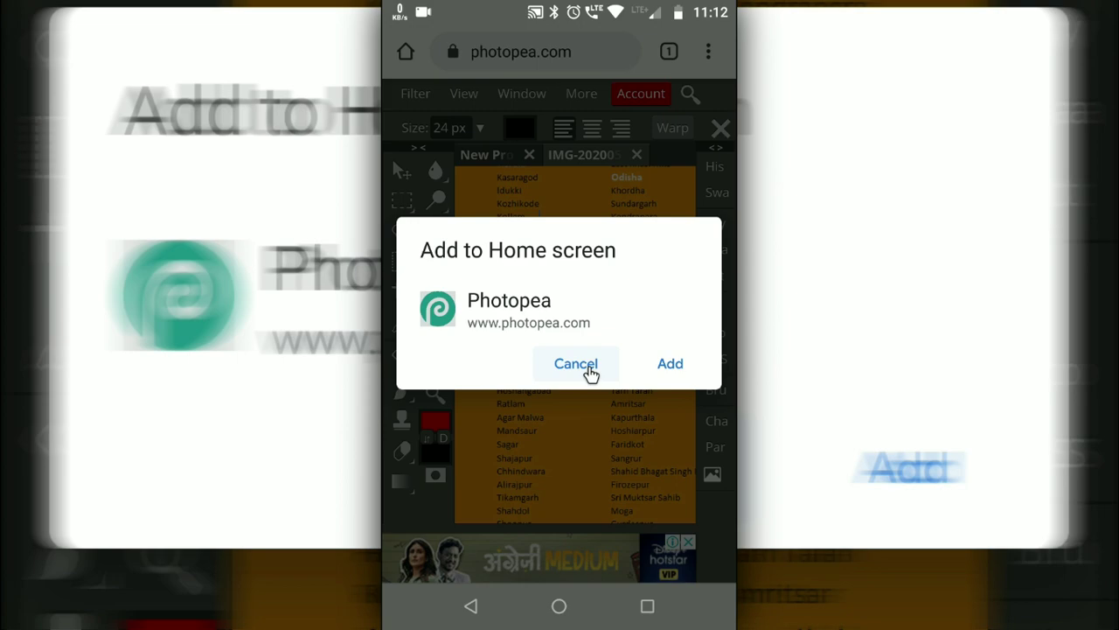
click(679, 367)
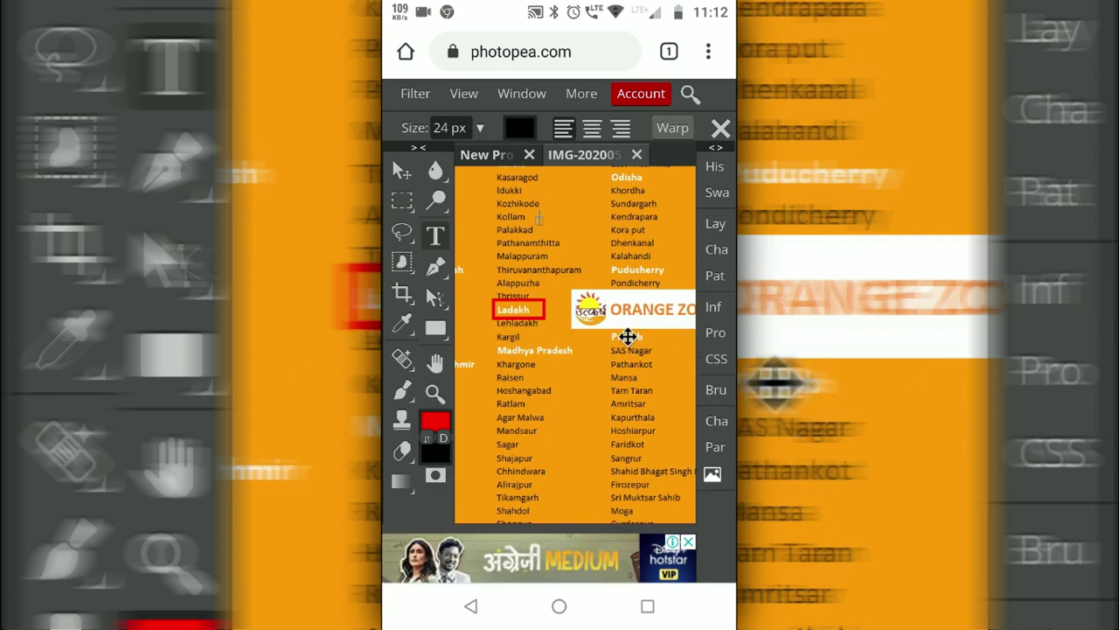
Step: Browse the More menu and panels list, then dismiss them
click(584, 94)
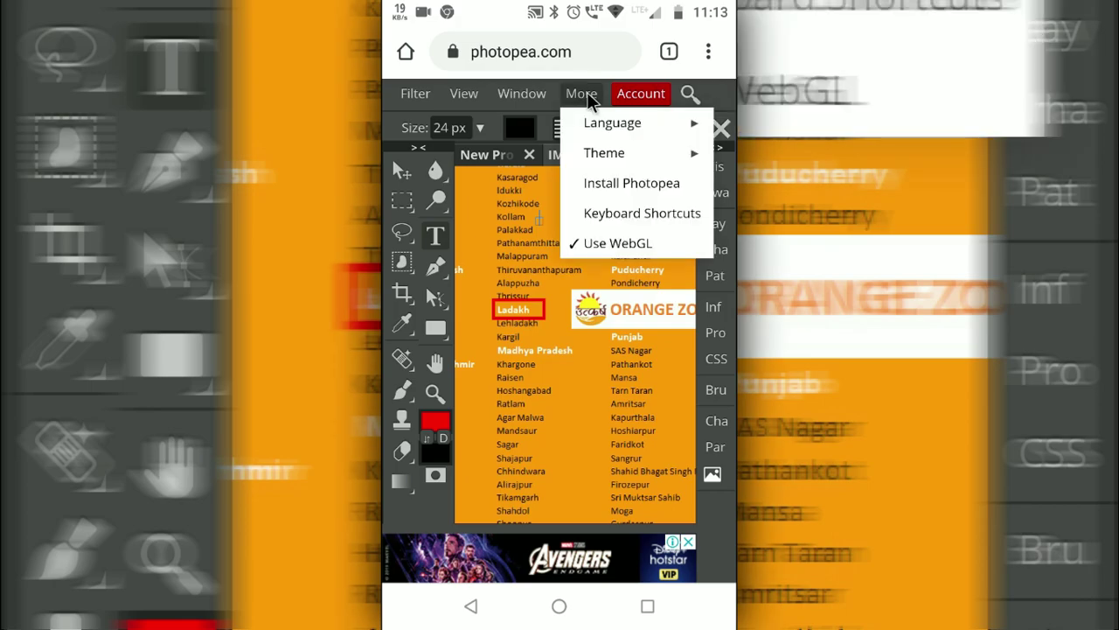
click(632, 183)
click(522, 94)
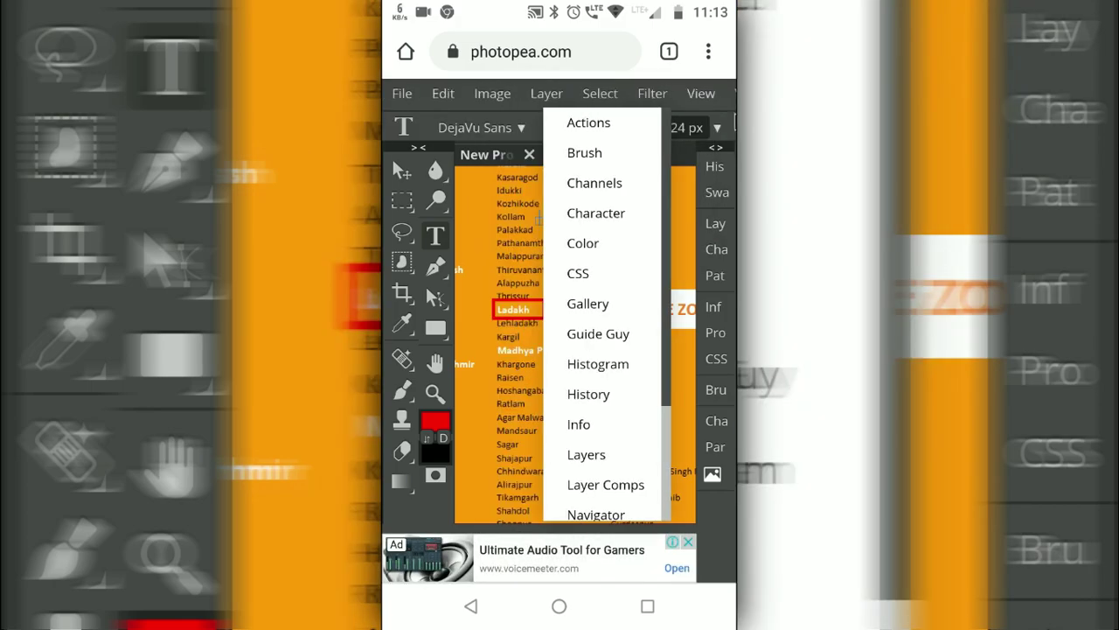
click(404, 93)
Step: Export the image as a 100%-quality JPG, download it and open it
click(438, 107)
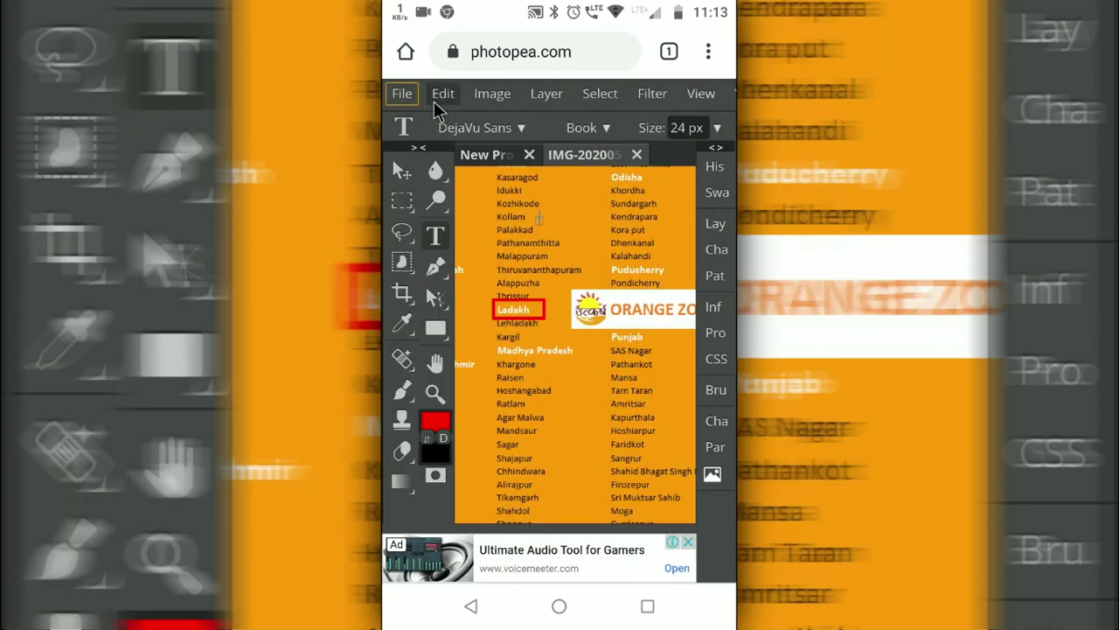
click(404, 94)
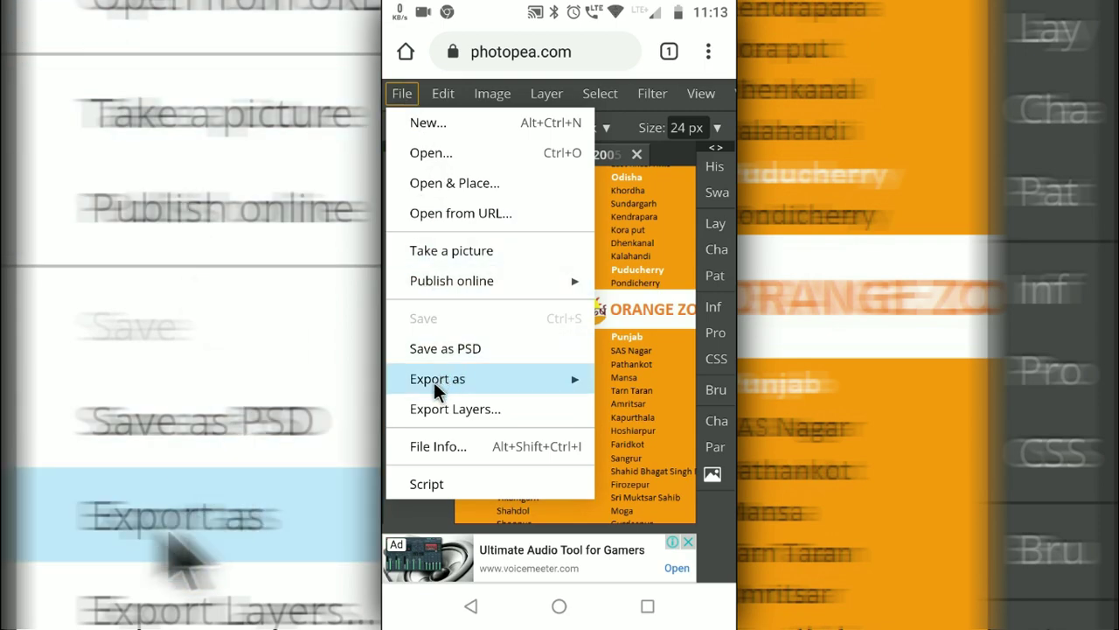
mouse_move(437, 379)
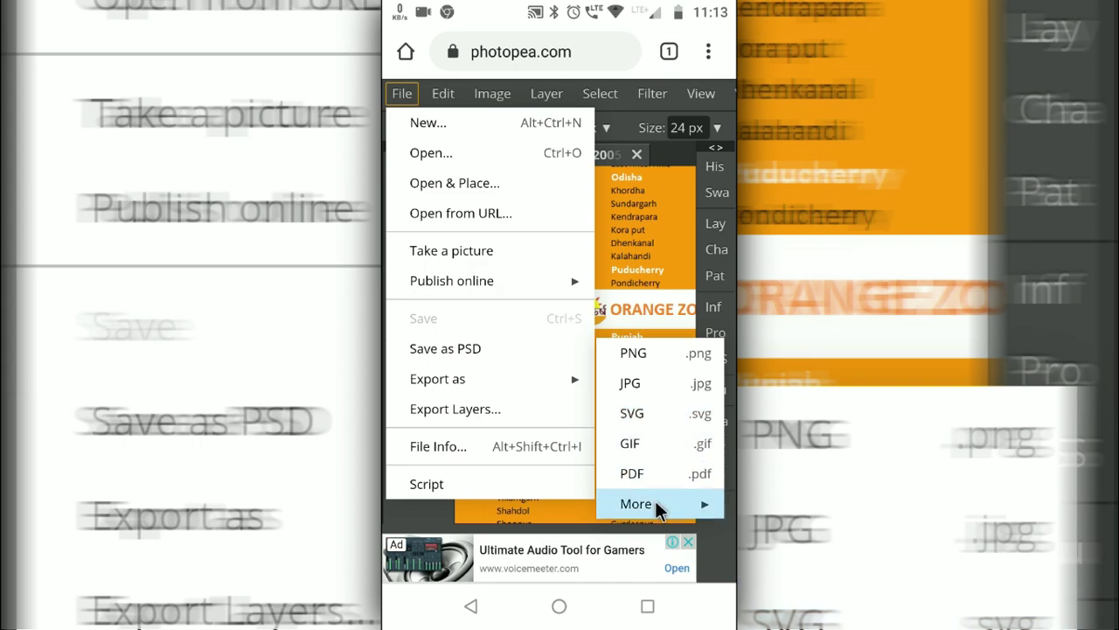
click(632, 385)
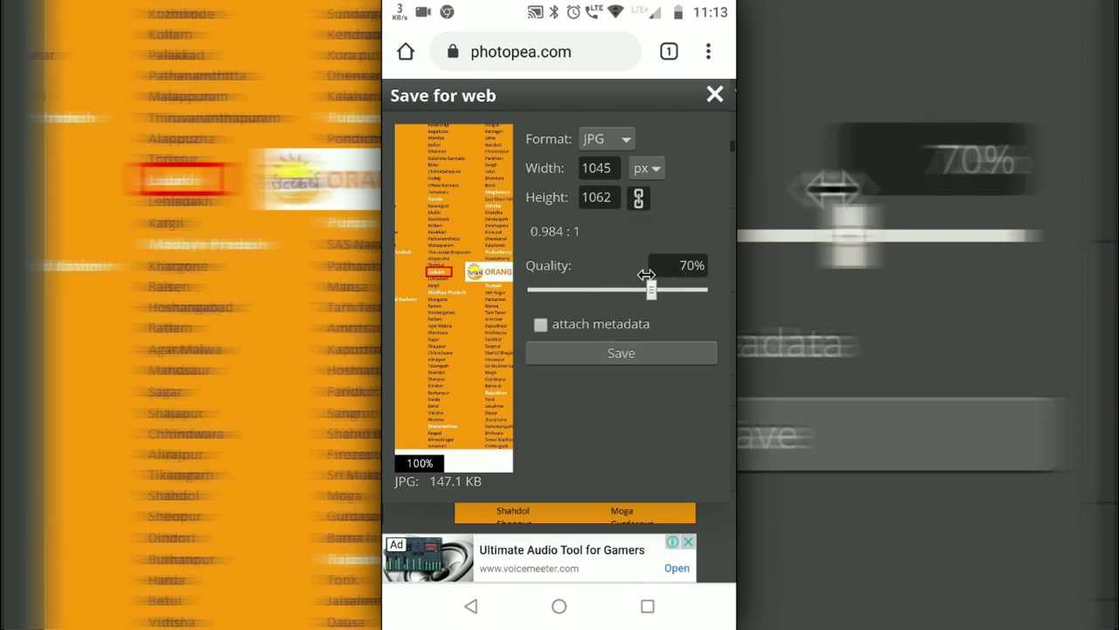
click(708, 290)
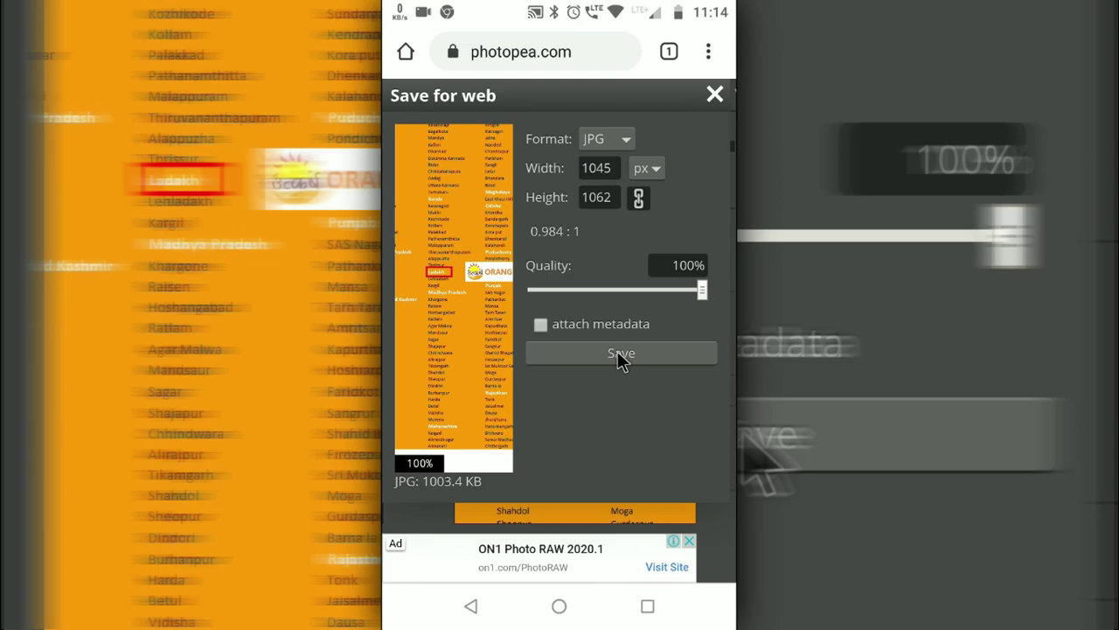
click(617, 353)
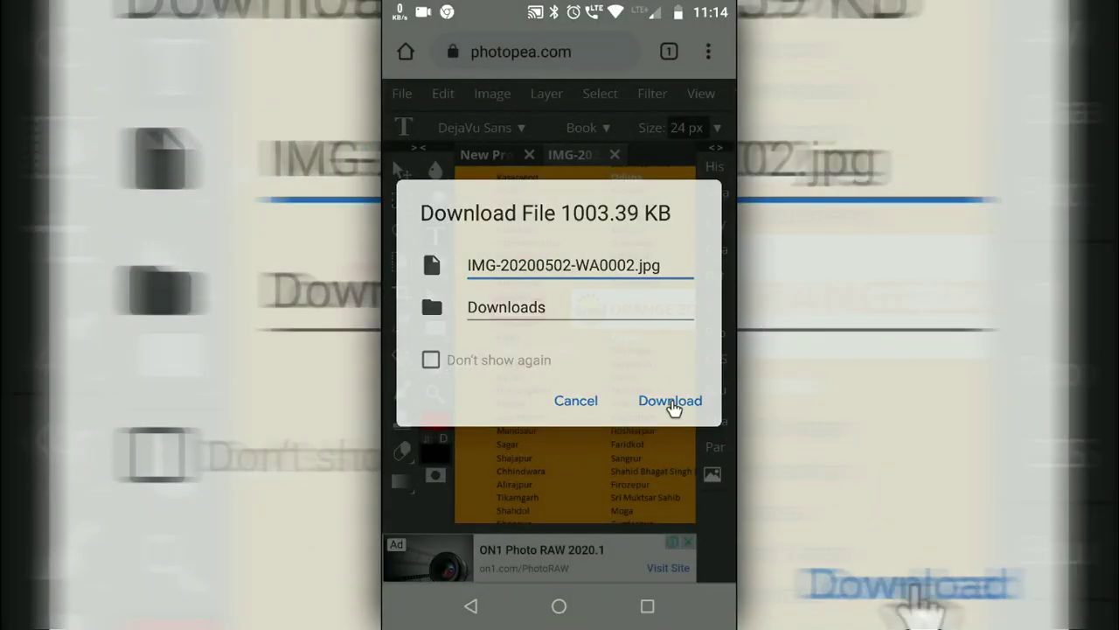
click(671, 402)
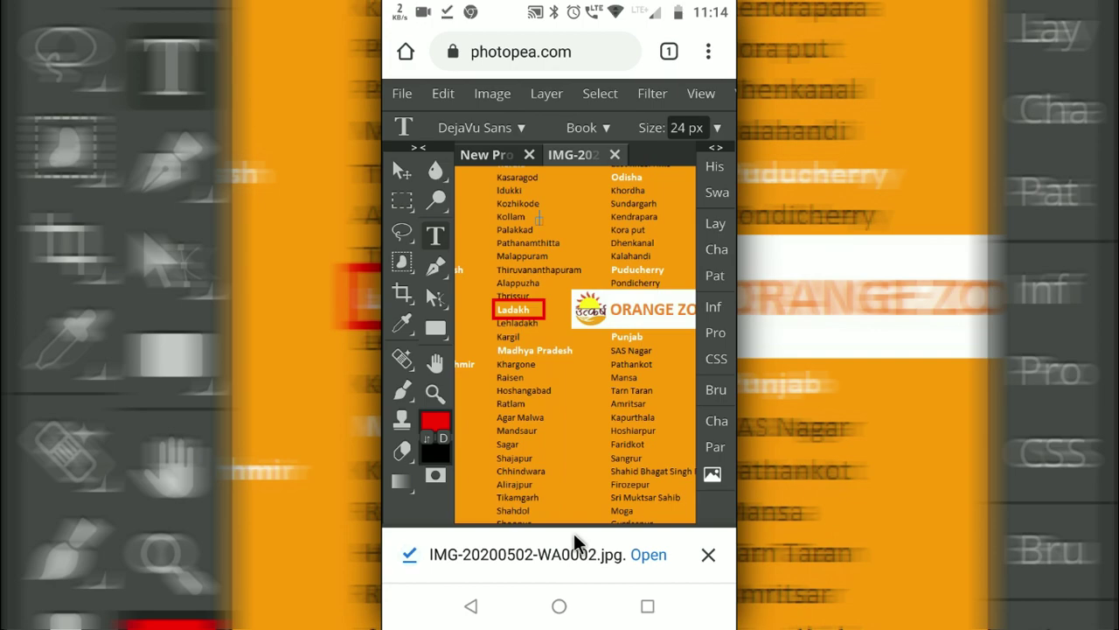
click(653, 556)
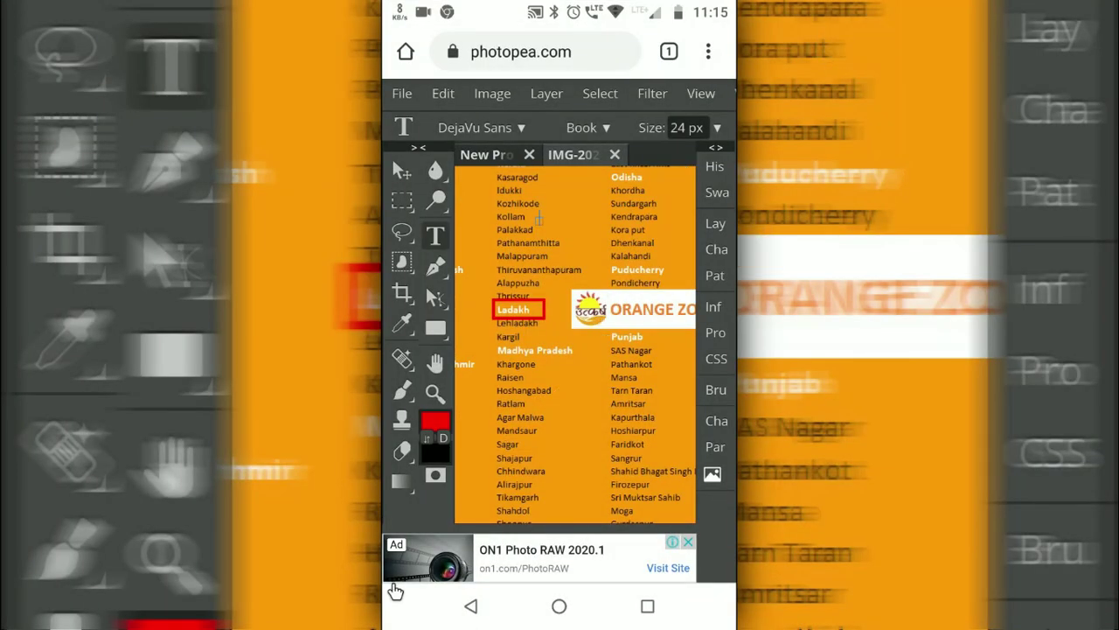
Step: Leave the Photopea site and launch the installed Photopea app from the home screen
click(471, 605)
click(670, 352)
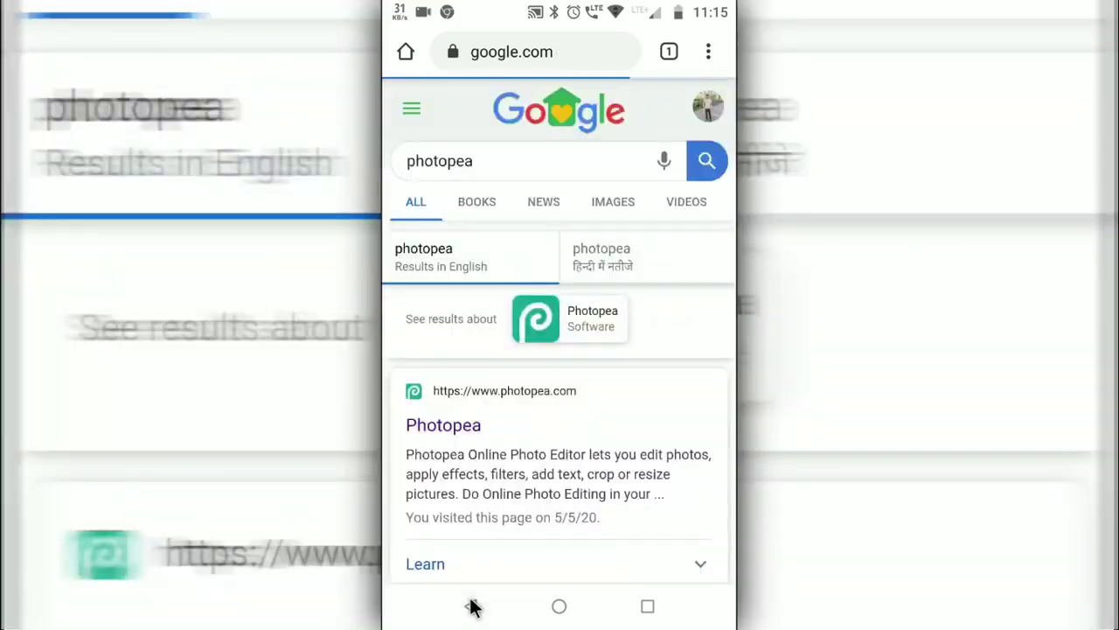
click(471, 605)
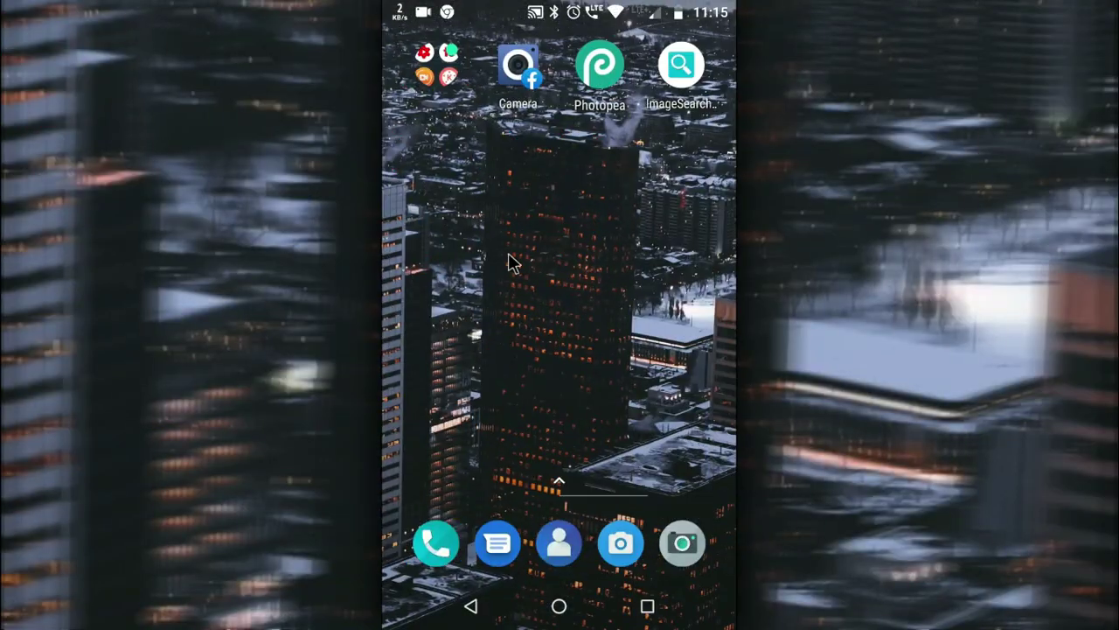
click(599, 74)
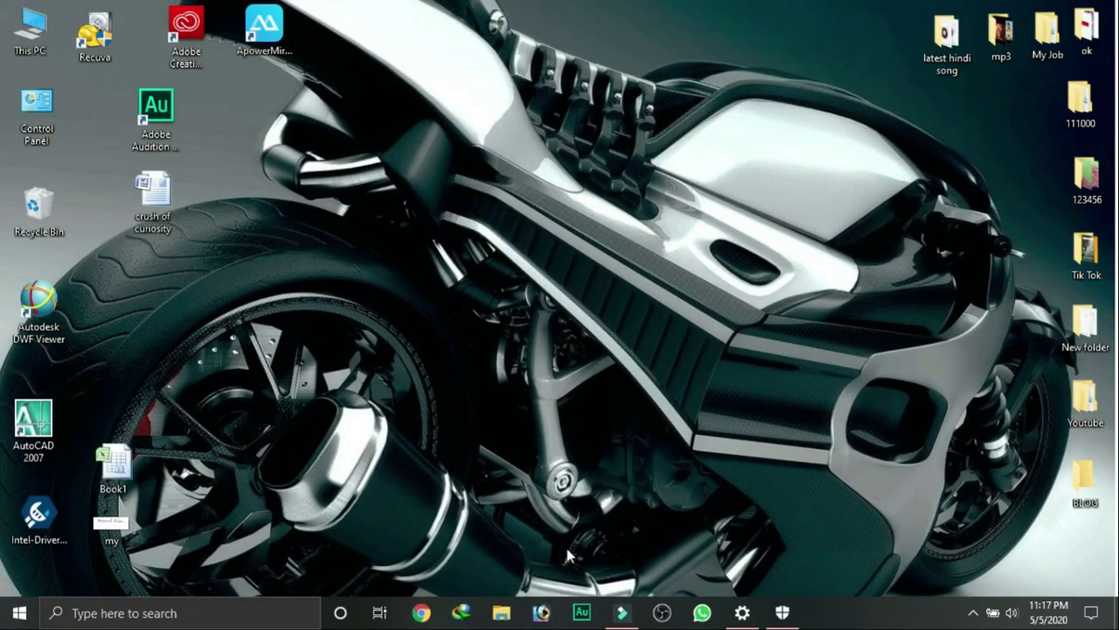
Step: Launch Chrome on the PC and reach 'Photopea | Online Photo Editor' via a 'photopea' search
click(423, 614)
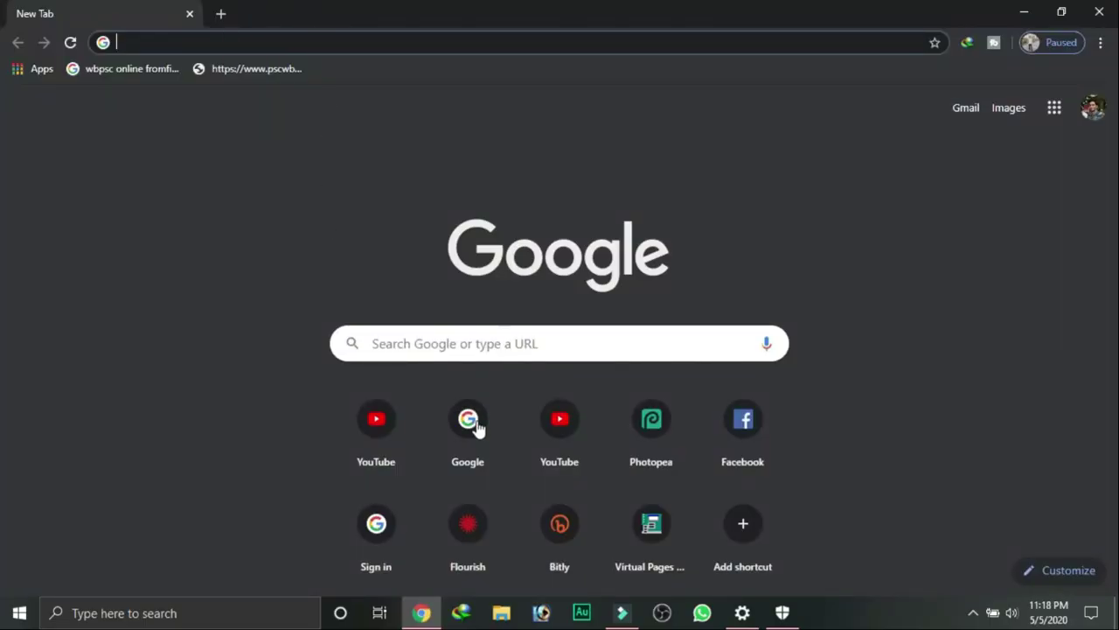
click(468, 428)
click(370, 300)
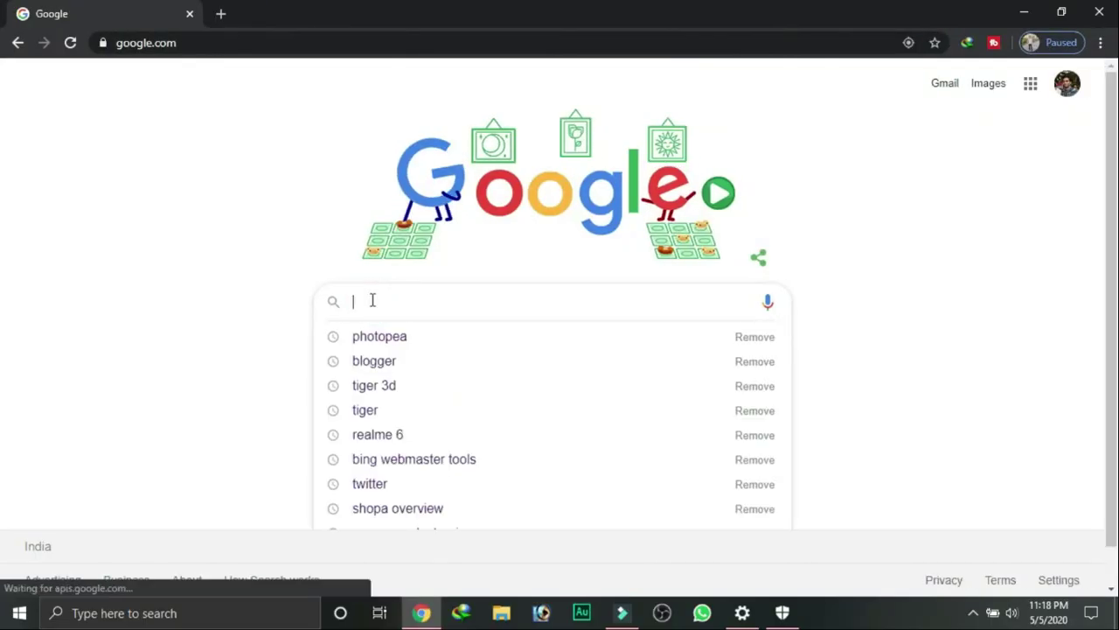
text(photopea)
click(409, 337)
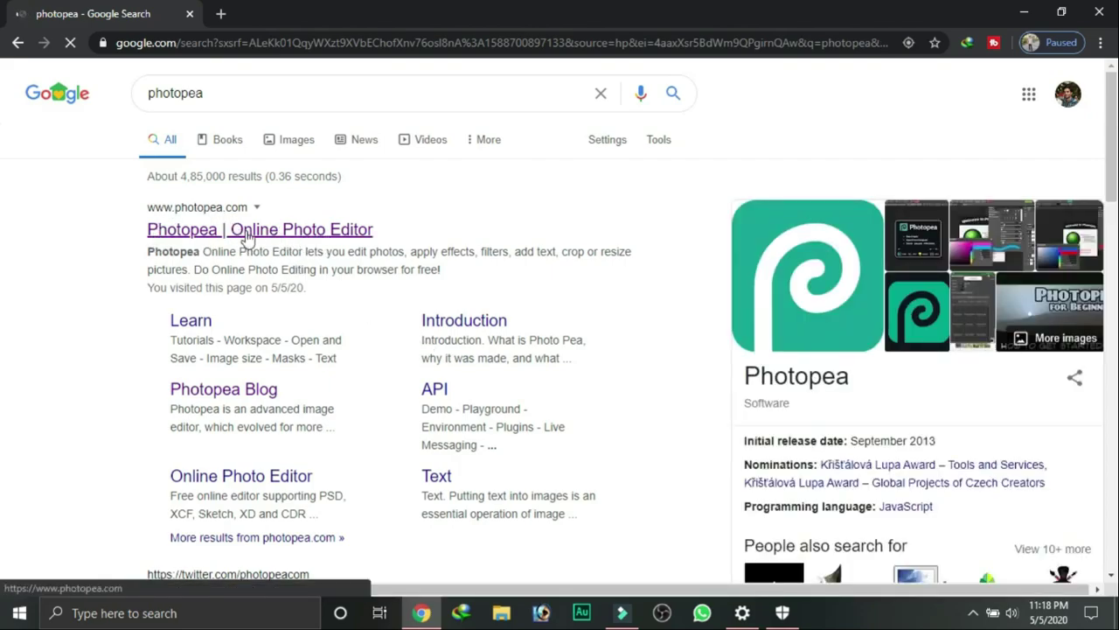
click(260, 231)
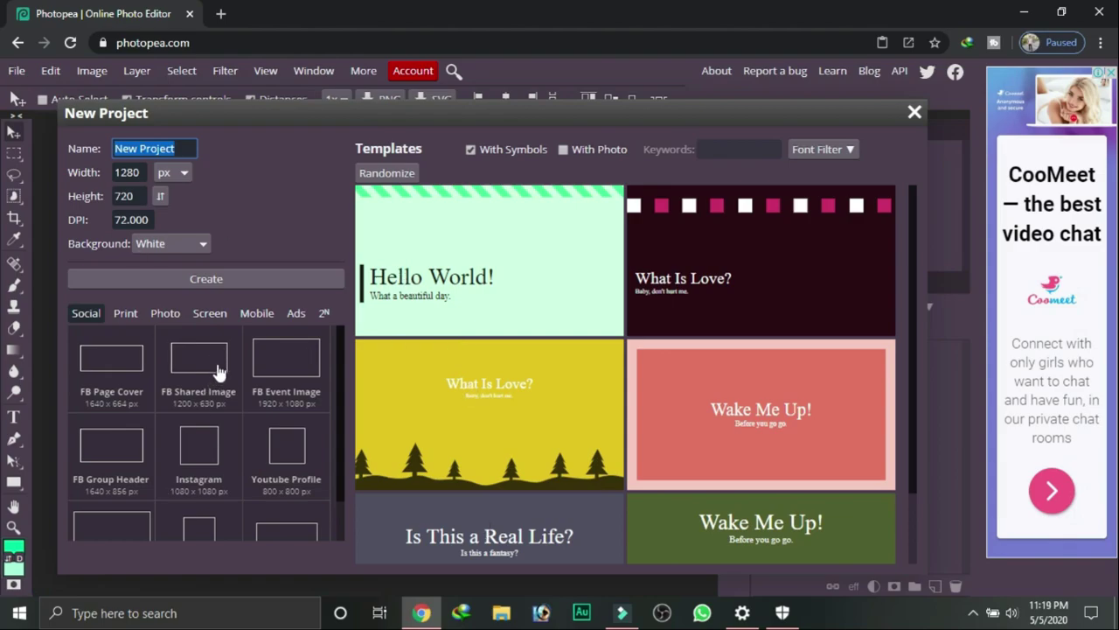
Step: Browse the Social, Print, Photo, Screen, Mobile and Ads size presets in the New Project dialog
scroll(221, 374, down, 1)
click(124, 313)
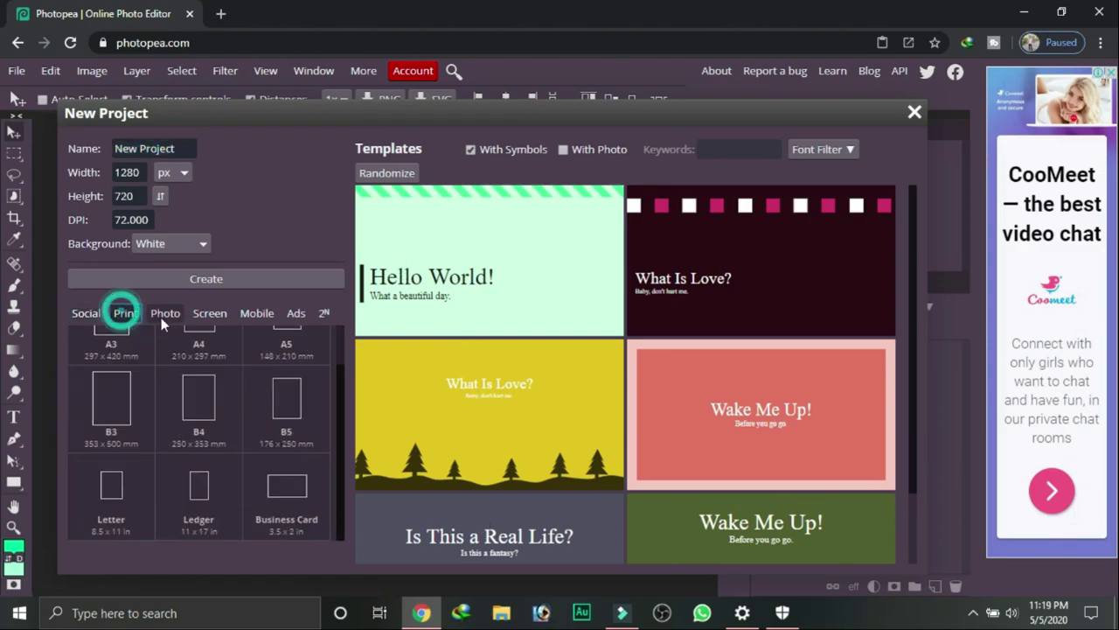
click(165, 313)
click(208, 313)
click(259, 313)
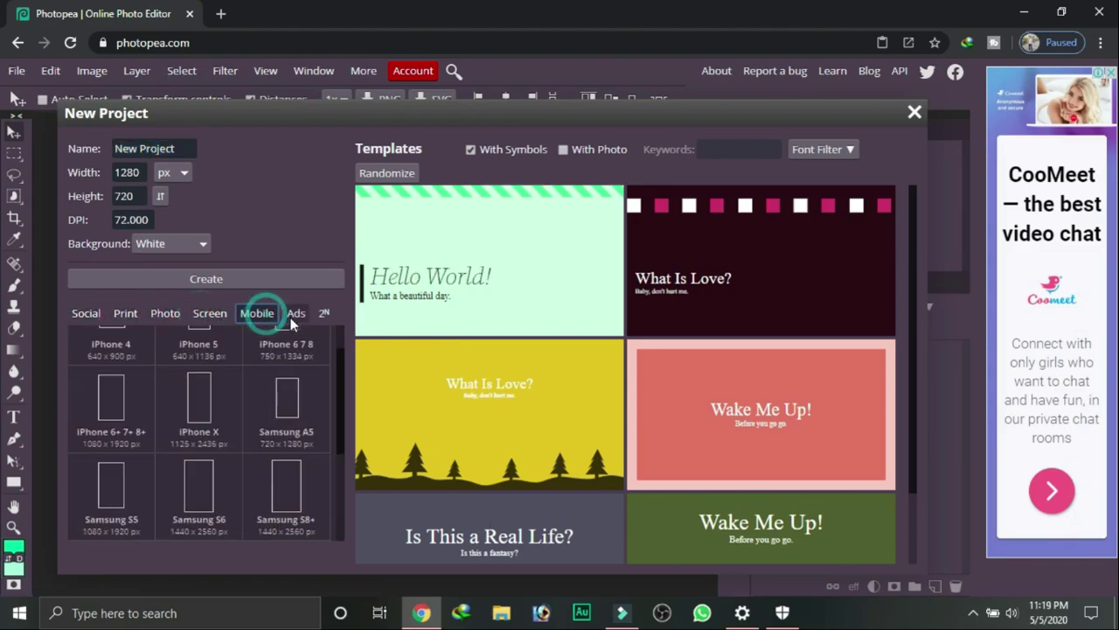
click(296, 313)
click(257, 313)
click(206, 313)
click(165, 313)
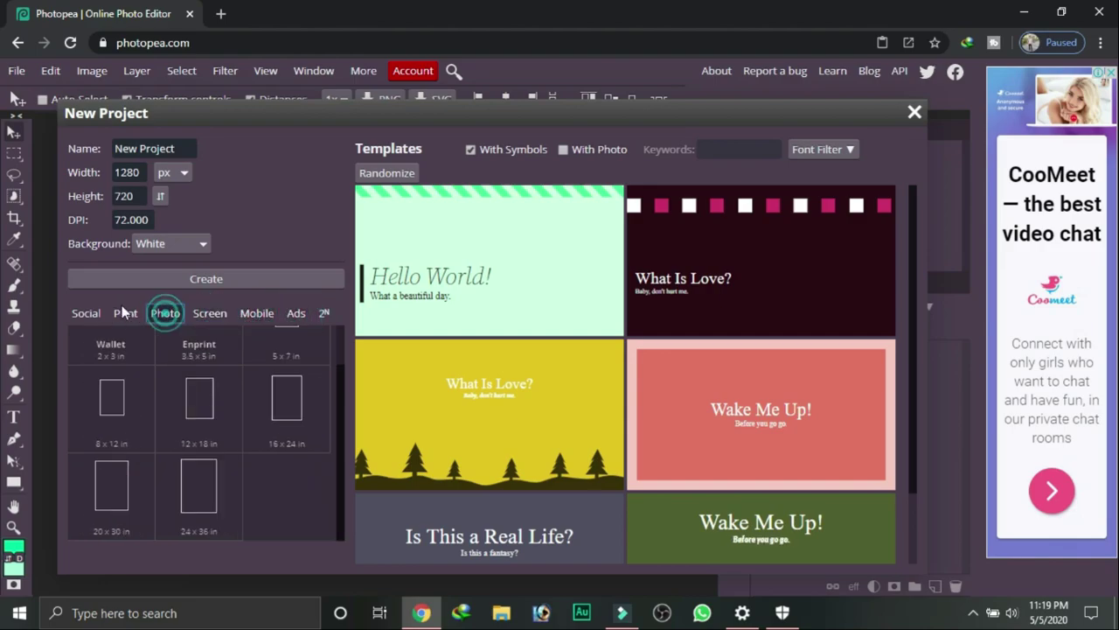
click(123, 313)
click(86, 313)
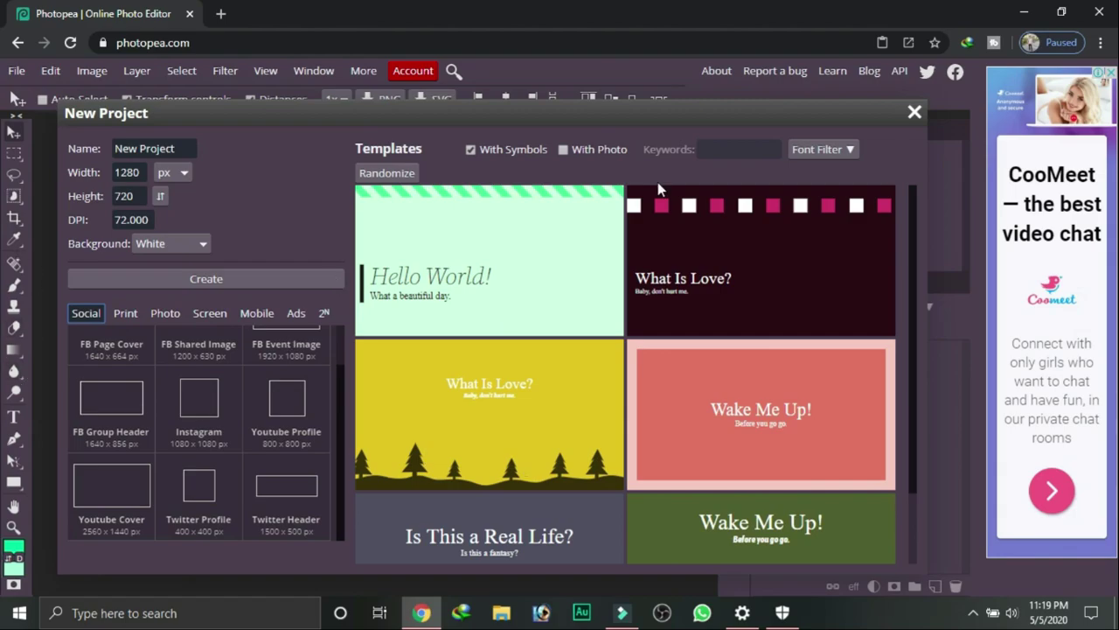
Step: Create a blank project at the Screen preset 4K size, 4096 x 2160 px
click(209, 313)
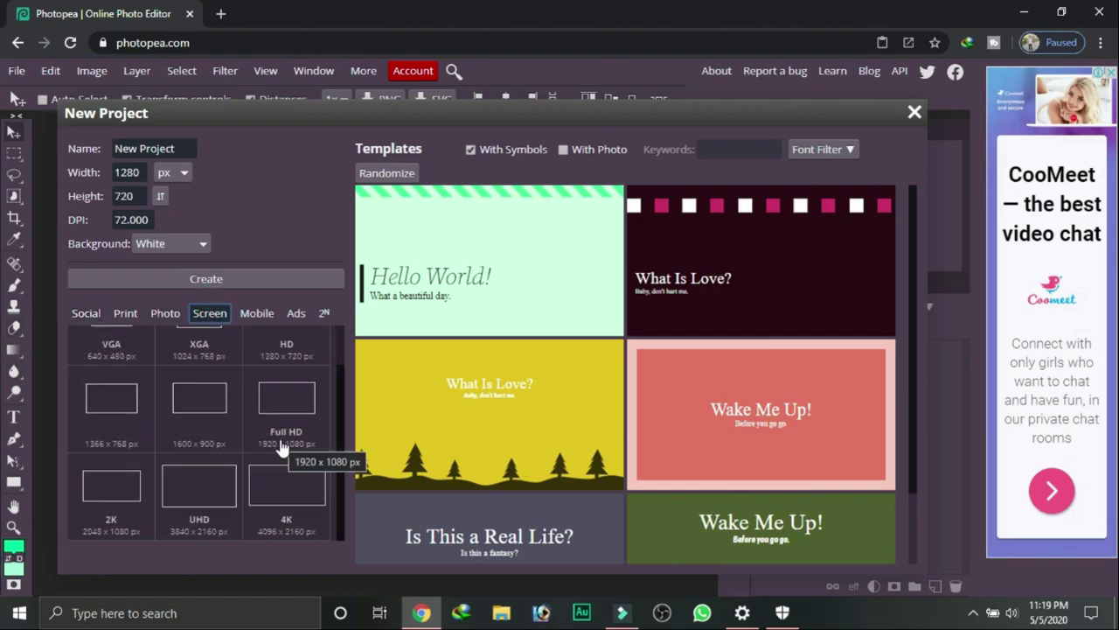
click(287, 488)
click(206, 278)
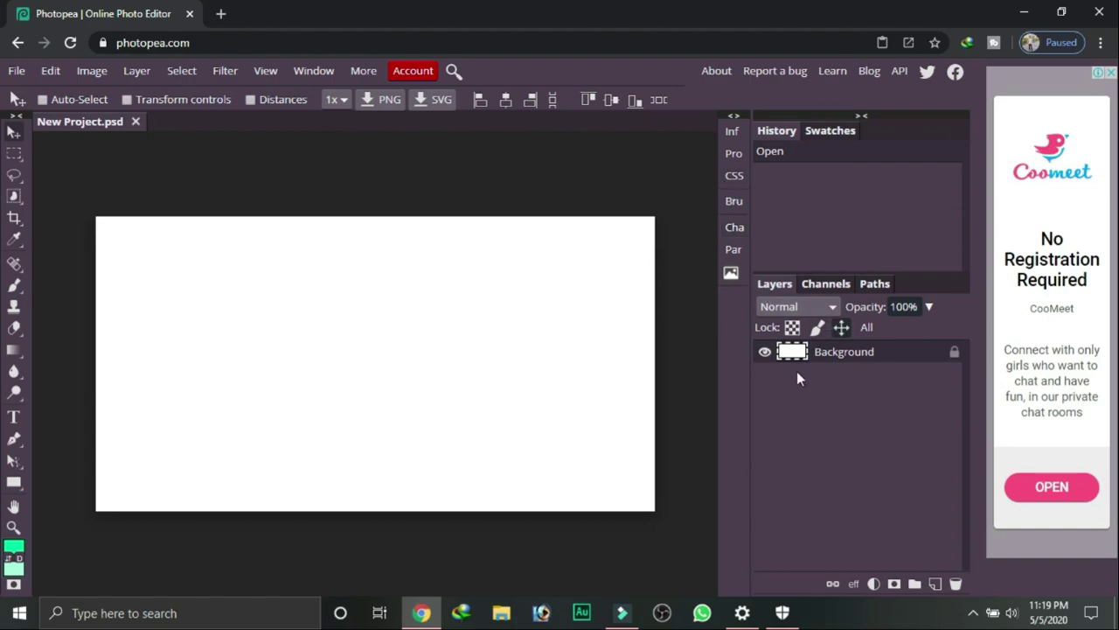
click(363, 75)
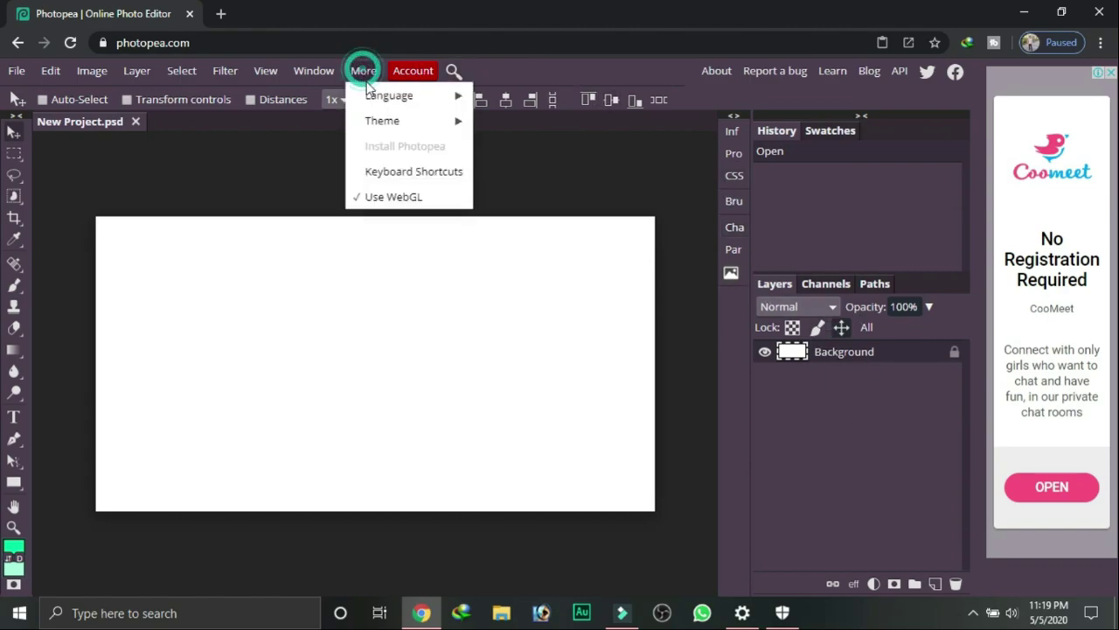
click(415, 147)
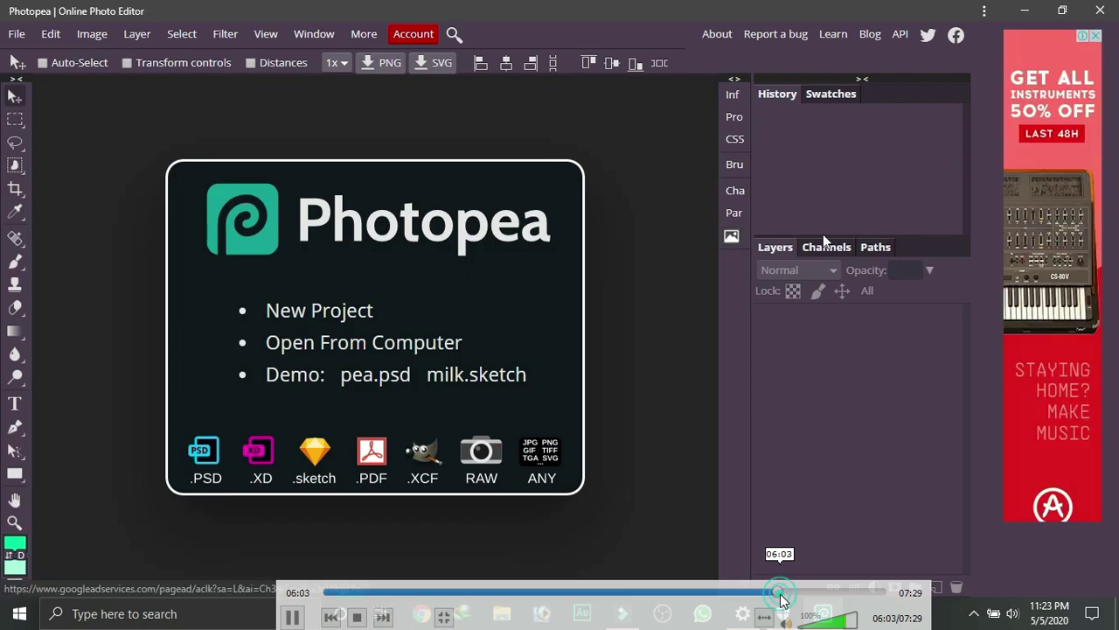
drag(779, 592, 805, 593)
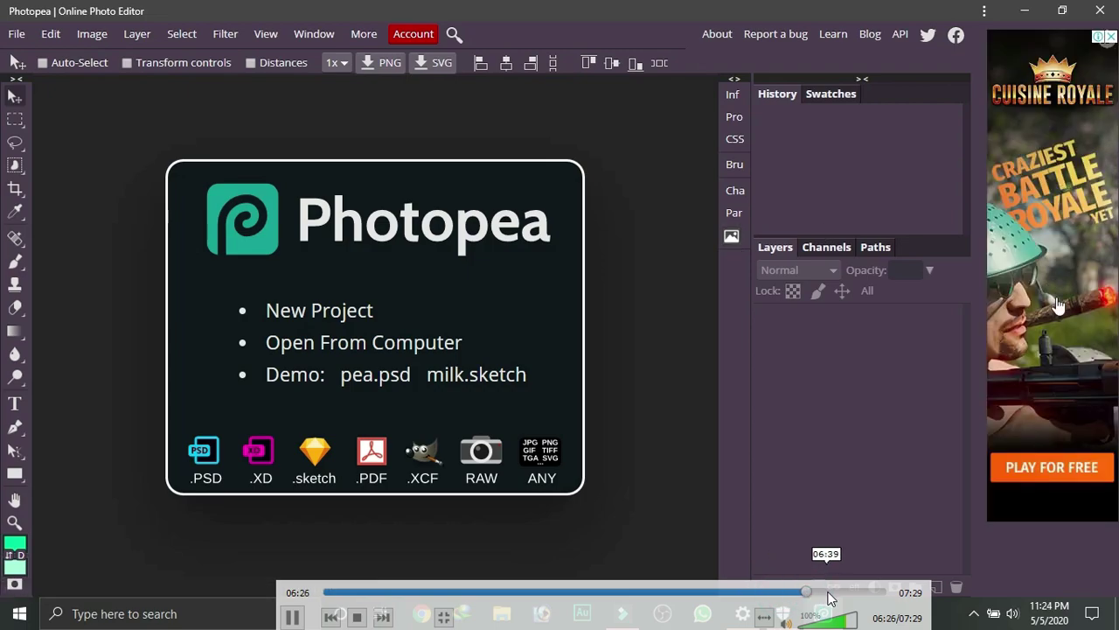
click(860, 592)
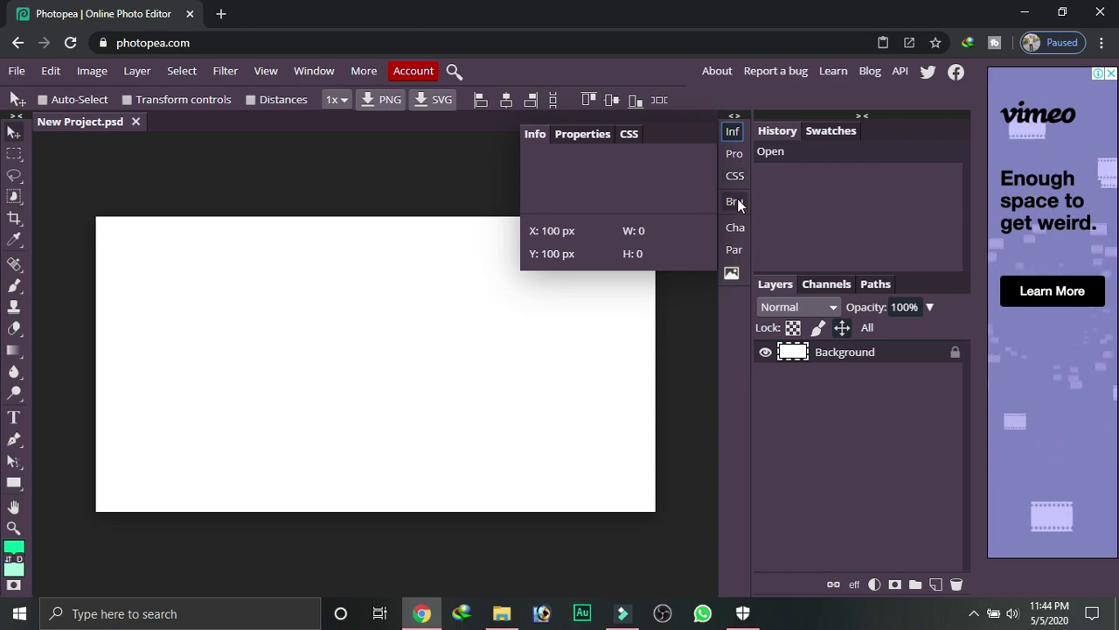
click(734, 201)
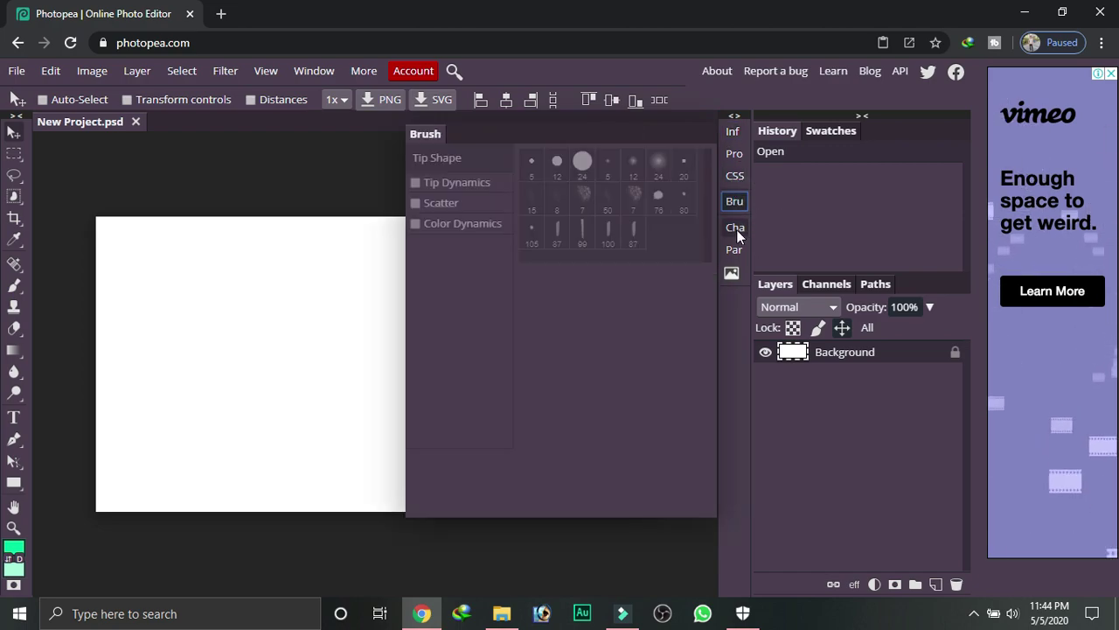
click(735, 230)
click(734, 251)
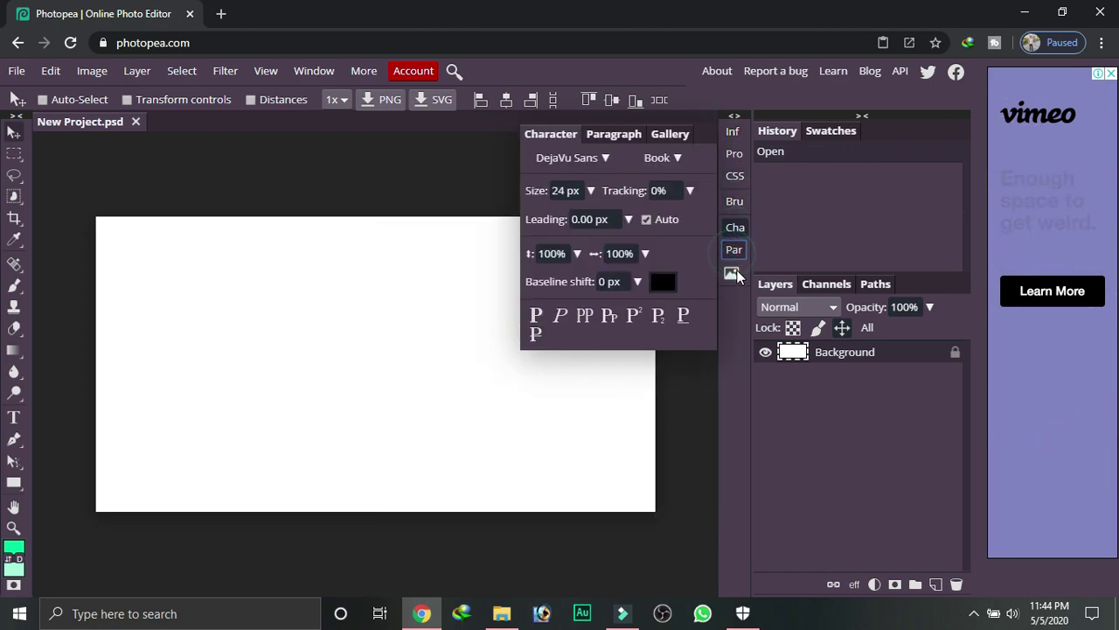
click(573, 343)
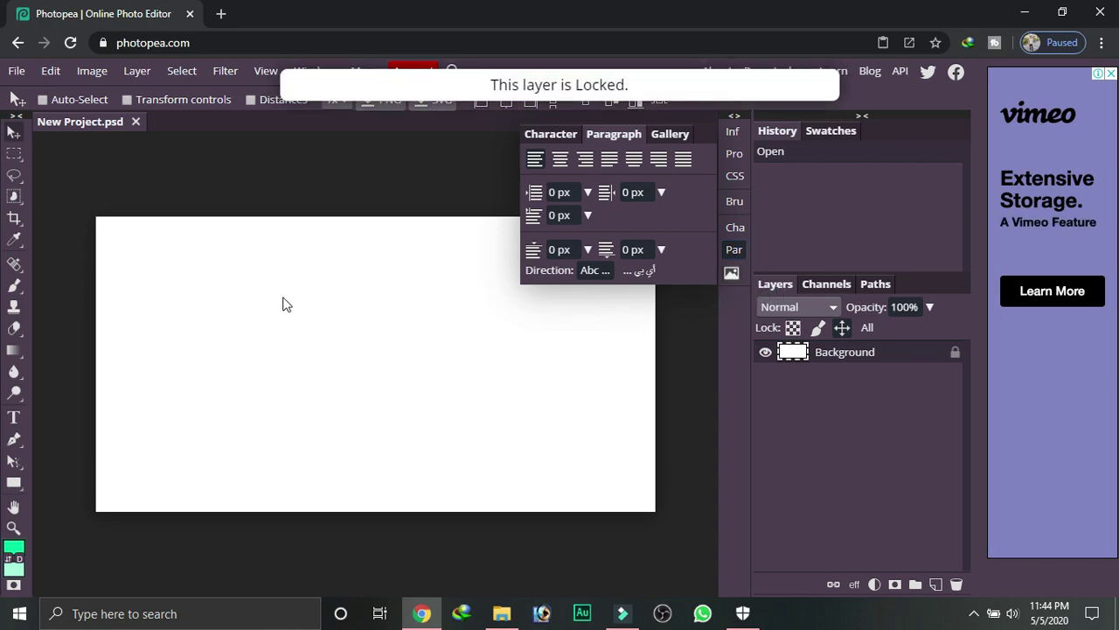
click(734, 250)
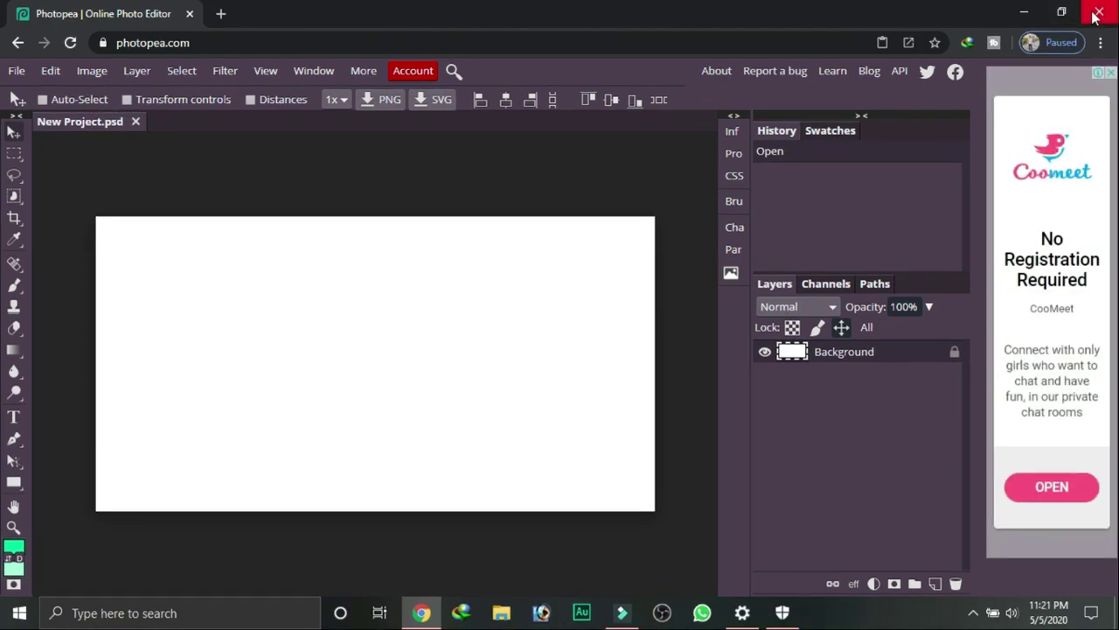
Step: Close the Photopea browser window, find 'photopea' in Start search and pin the app to the taskbar
click(1101, 13)
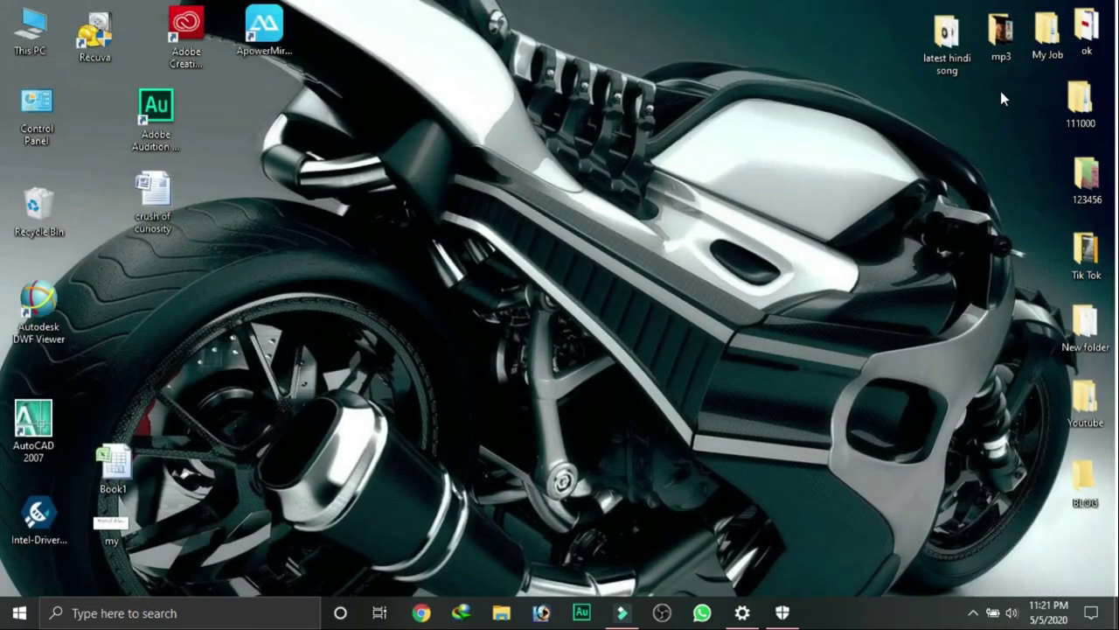
click(247, 615)
text(ph)
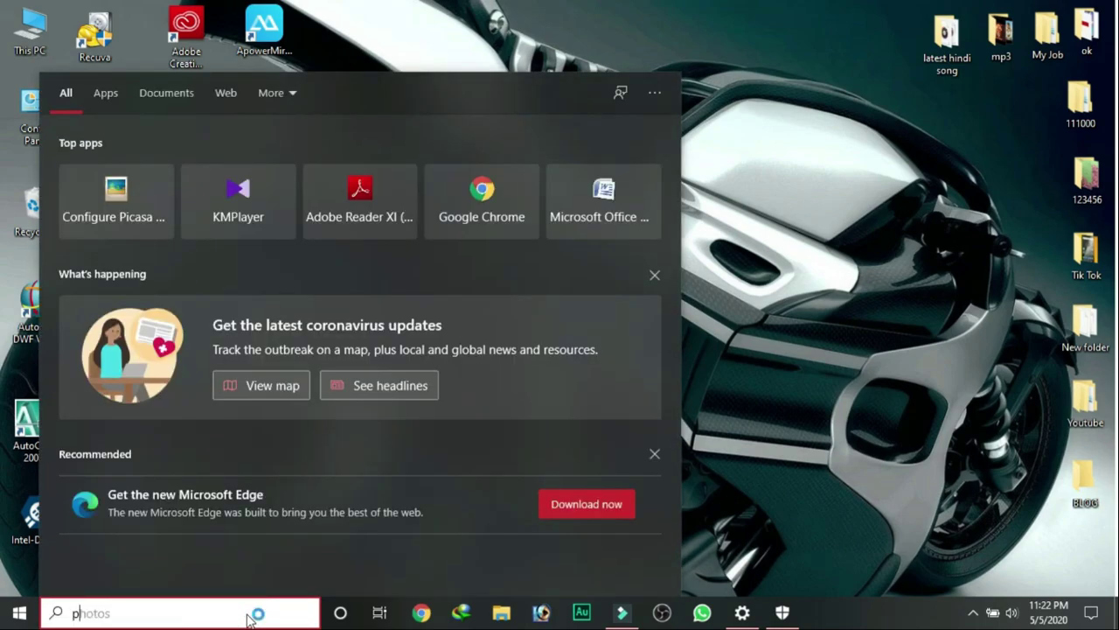
text(otop)
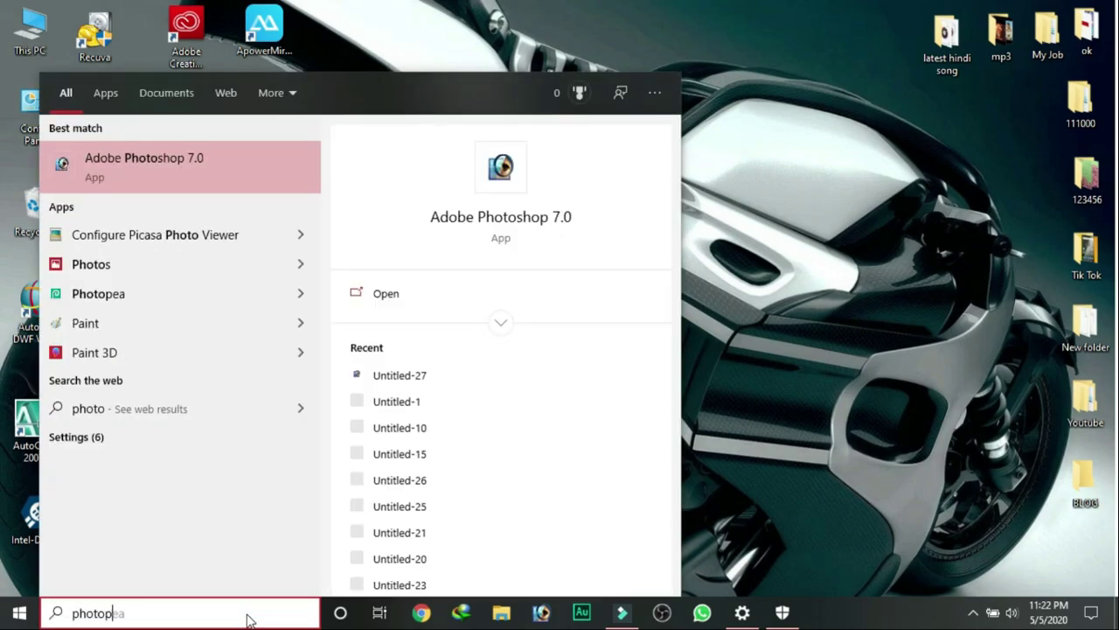
text(ea)
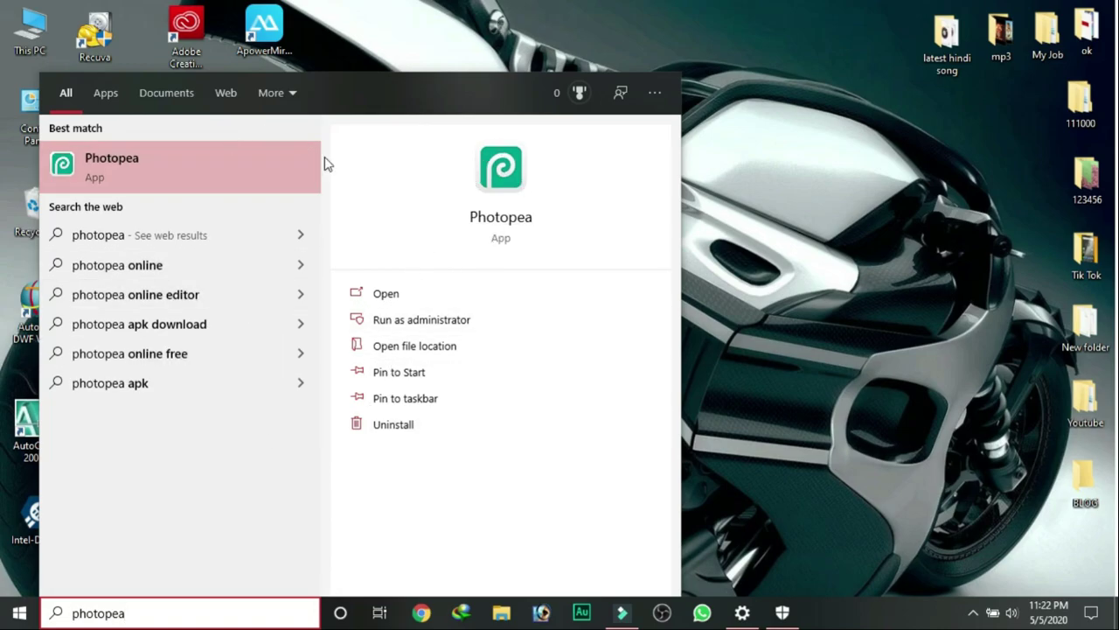
click(415, 399)
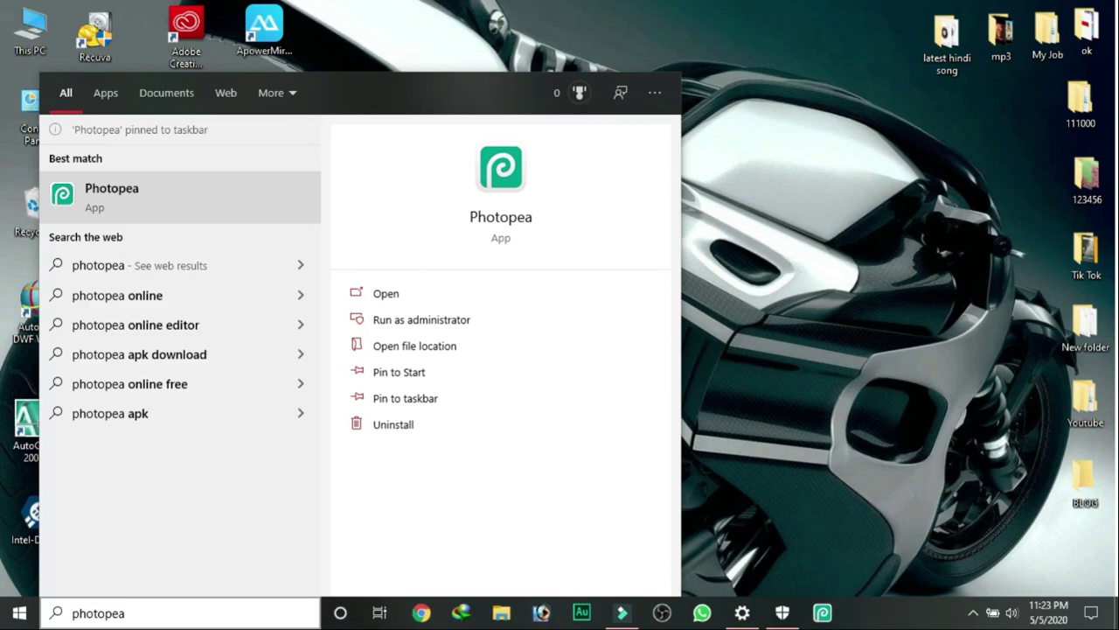
click(726, 437)
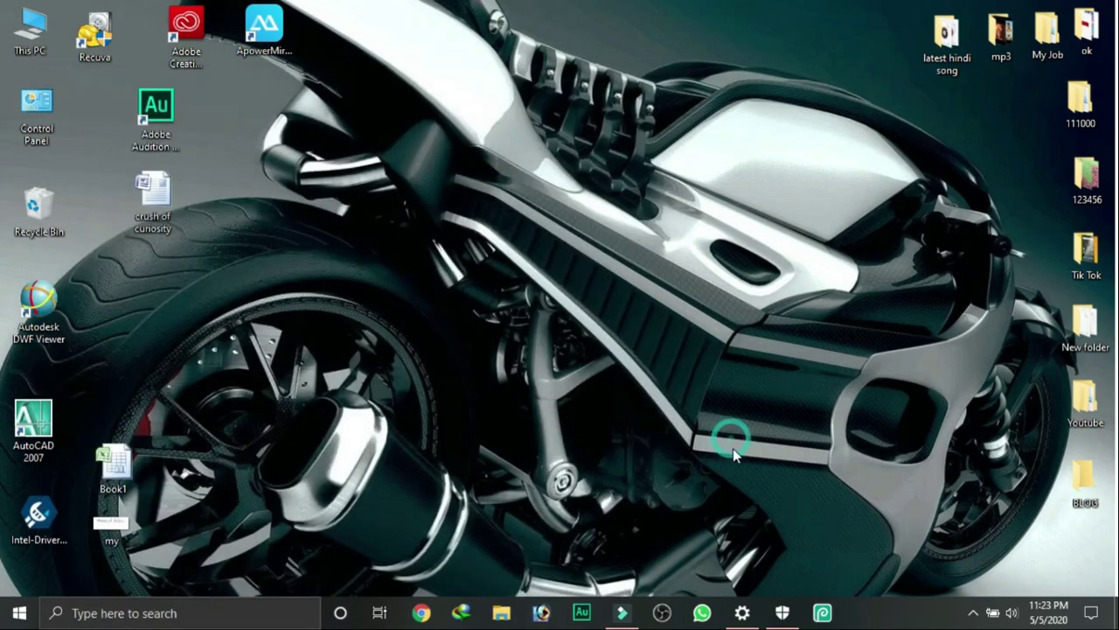
click(824, 615)
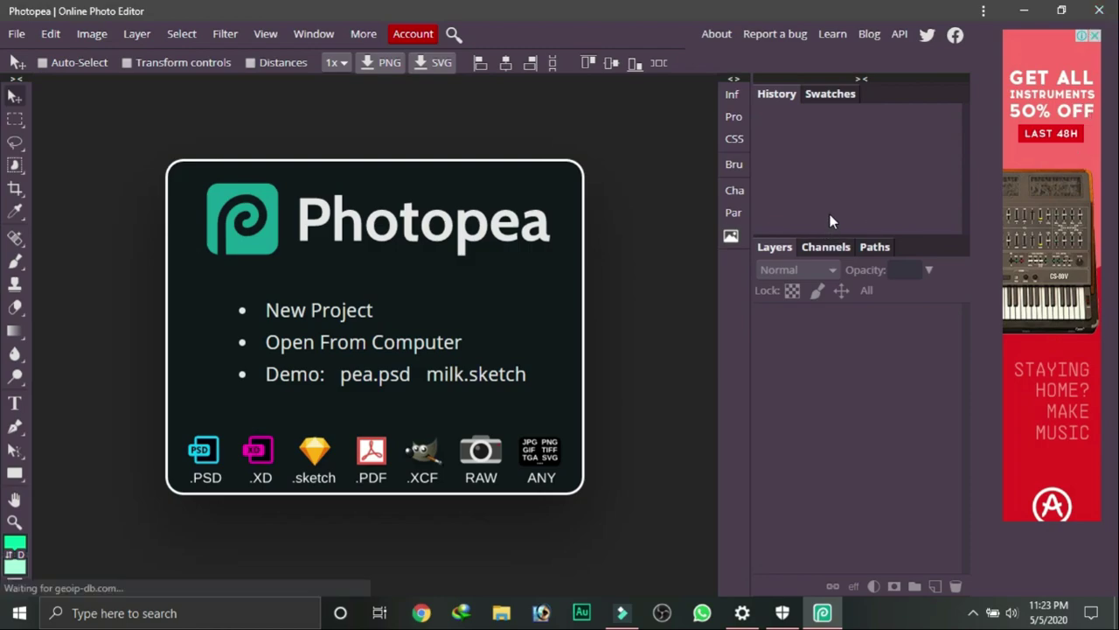
click(1100, 10)
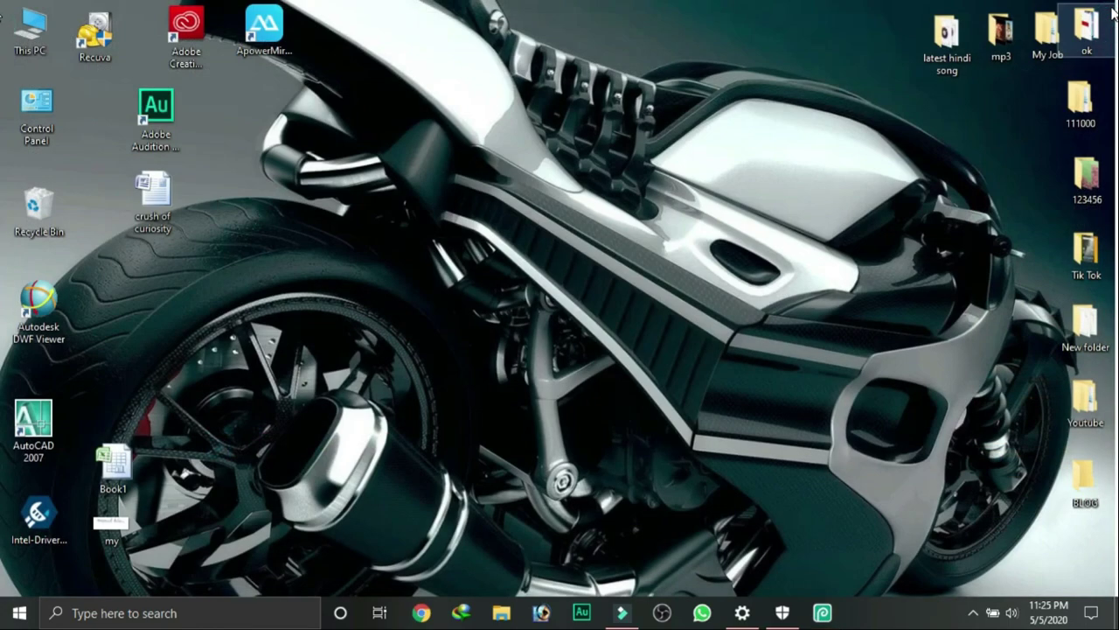